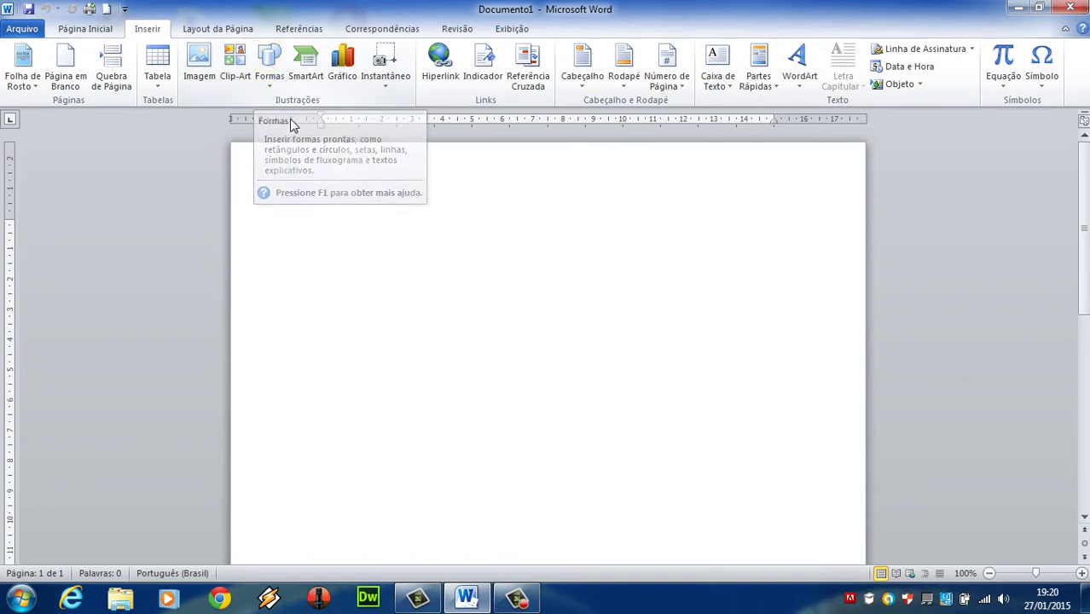
- Insert the picture "images (1)" from the Background colmeia folder and enlarge it to about 8.08 cm high by 9.53 cm wide
left_click(201, 76)
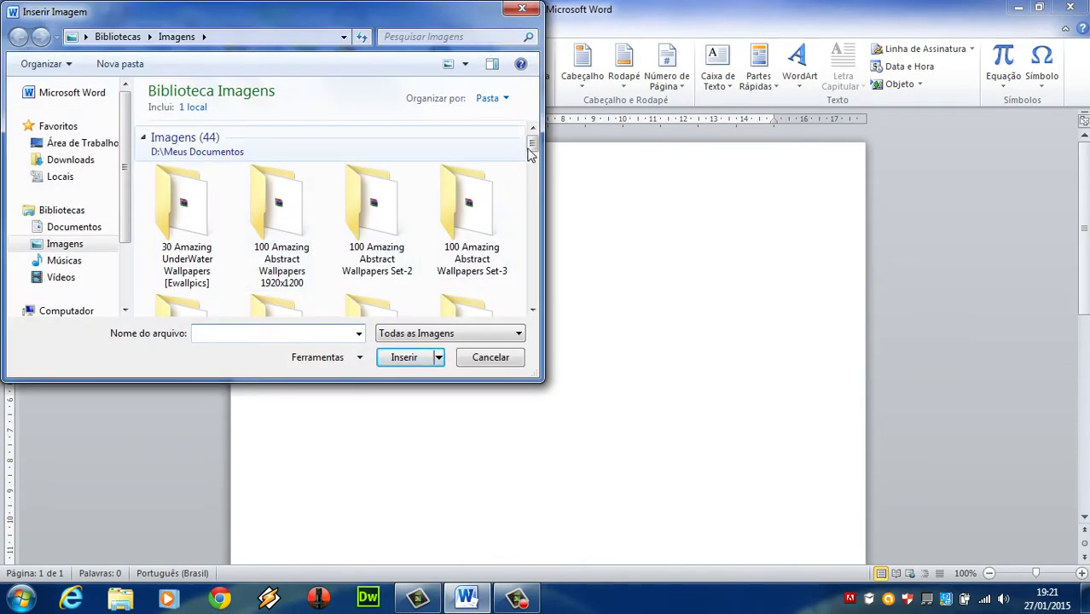
mouse_move(533, 145)
left_mouse_down()
mouse_move(533, 157)
mouse_move(533, 142)
left_mouse_up()
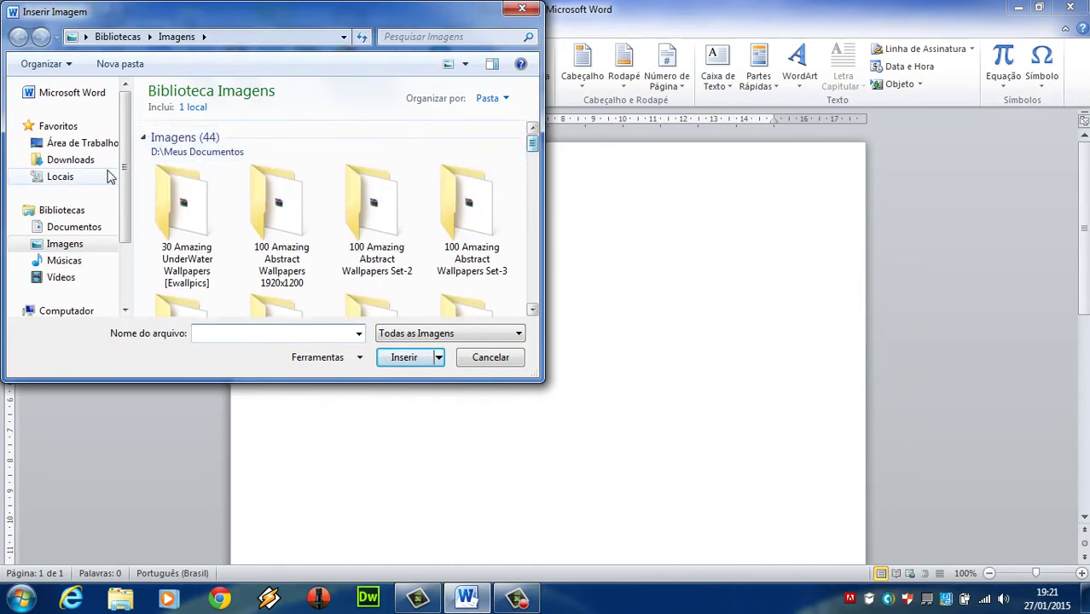
left_click(73, 245)
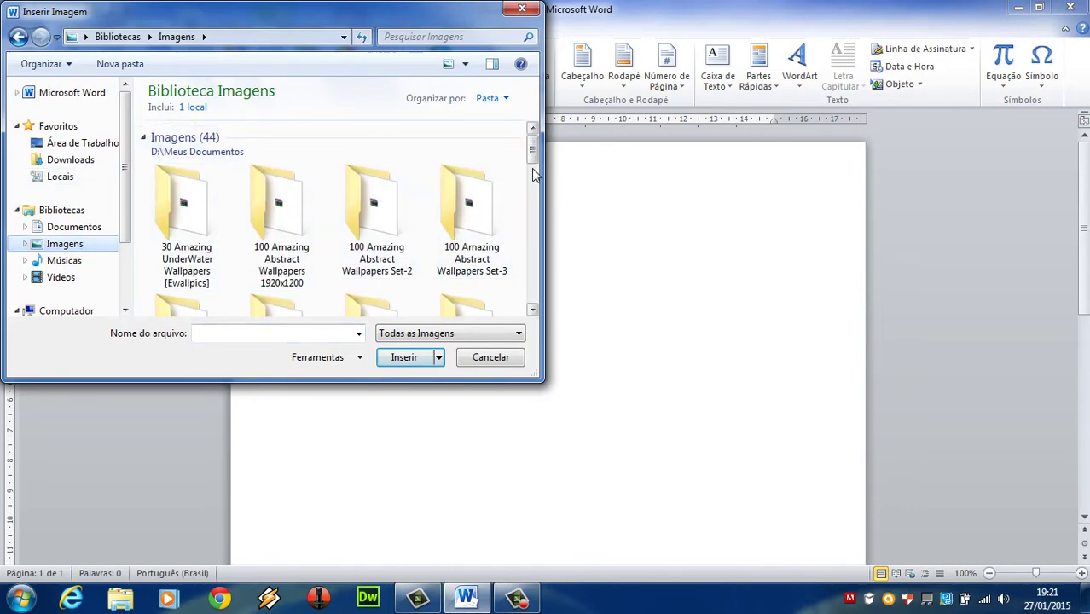
left_click_drag(533, 150, 536, 225)
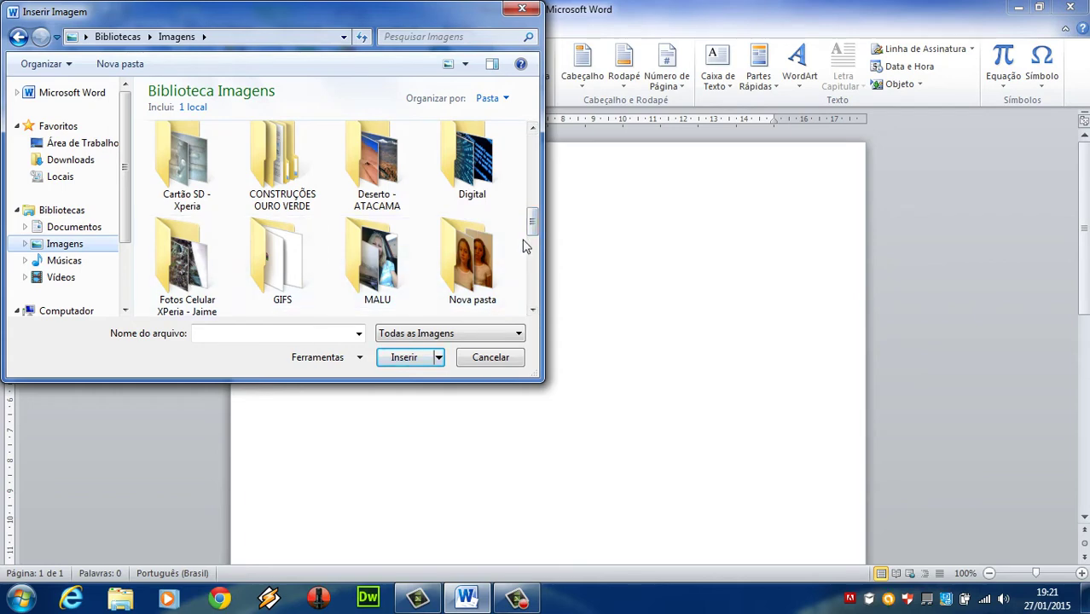
left_click_drag(535, 226, 535, 209)
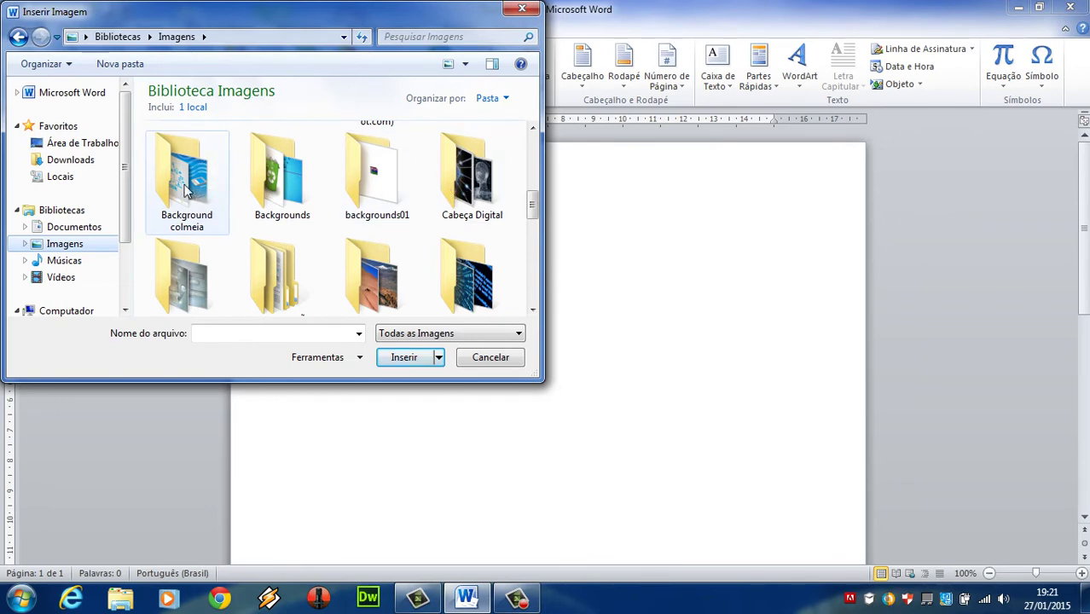
double_click(186, 189)
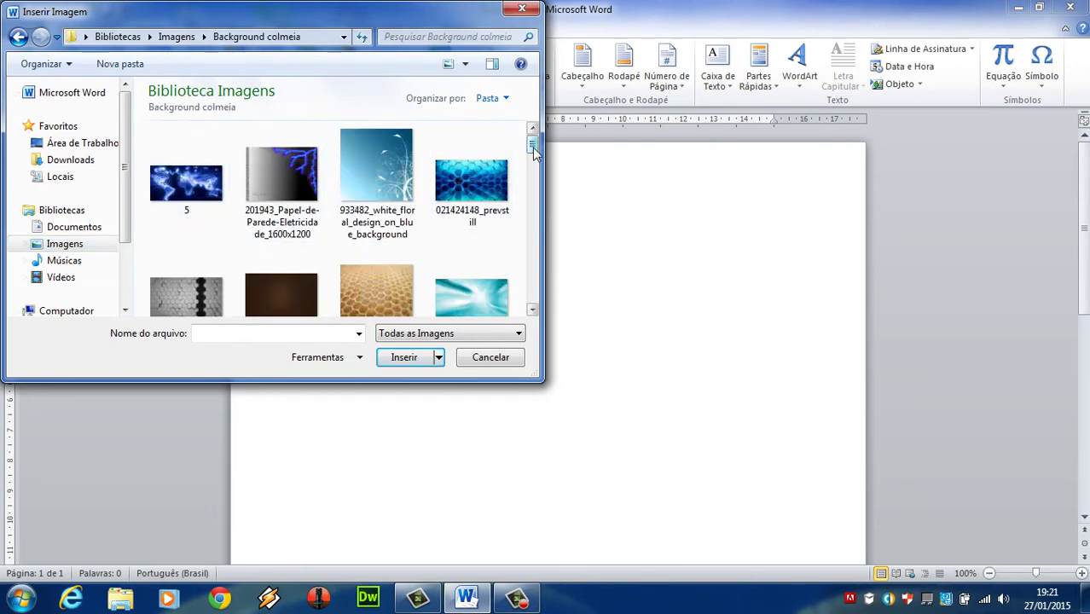
left_click_drag(532, 150, 538, 210)
left_click(401, 183)
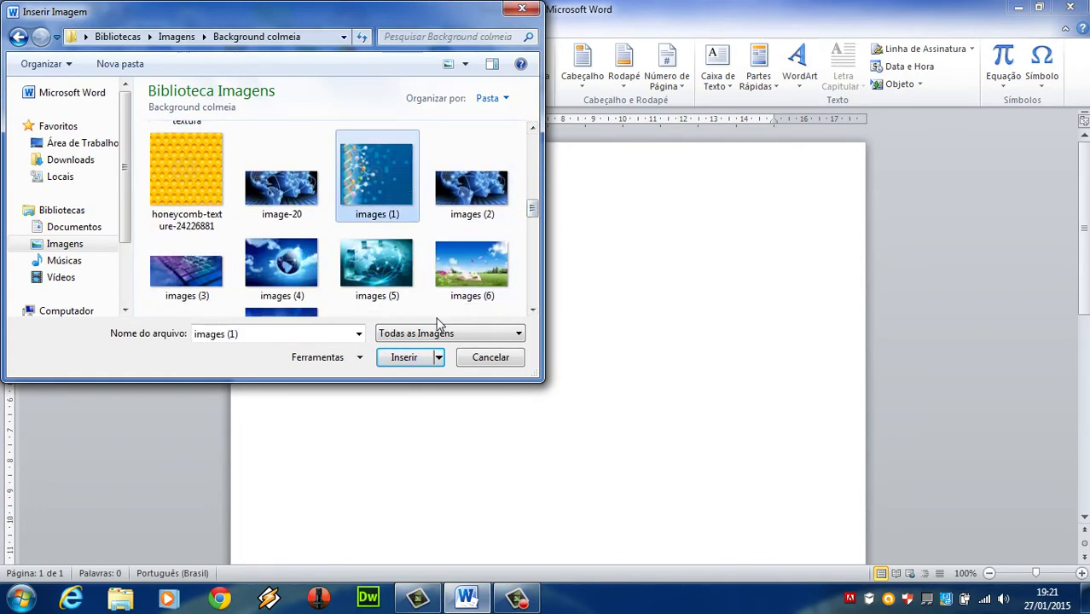
left_click(414, 359)
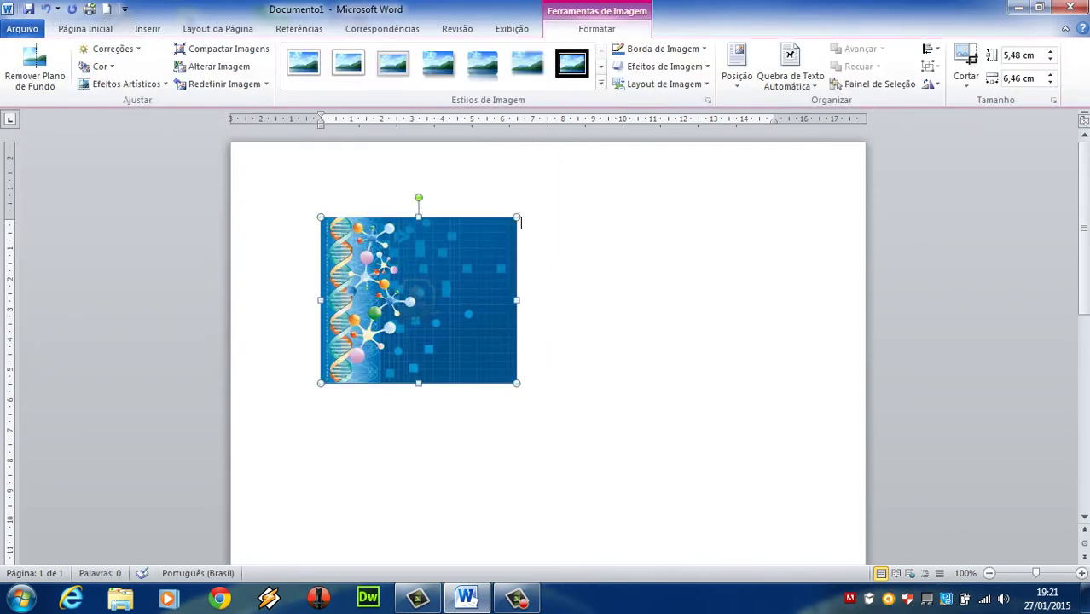
left_click_drag(516, 215, 570, 208)
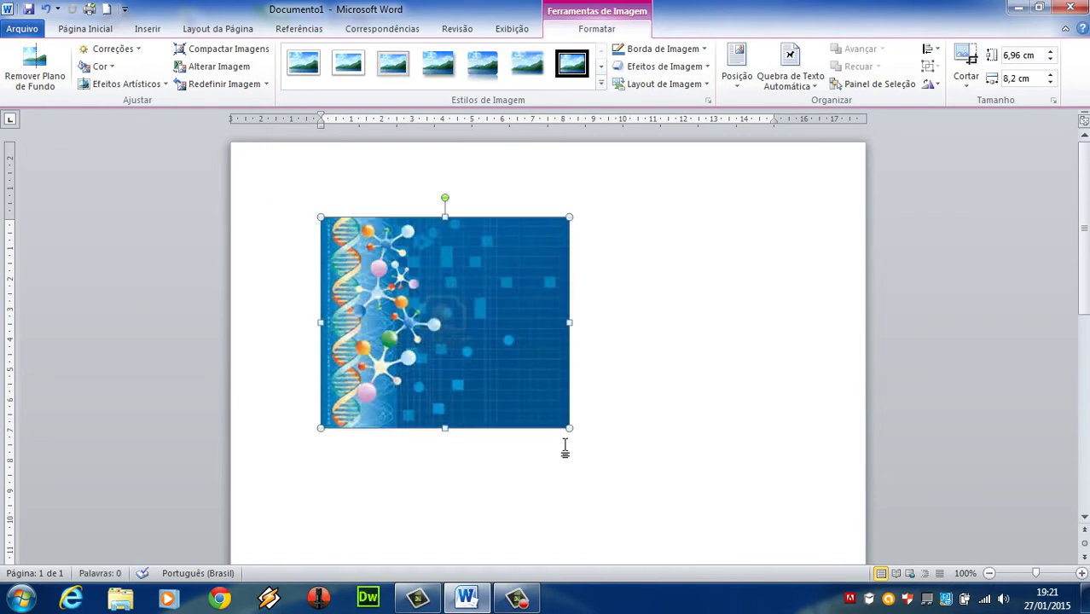
left_click_drag(570, 429, 609, 461)
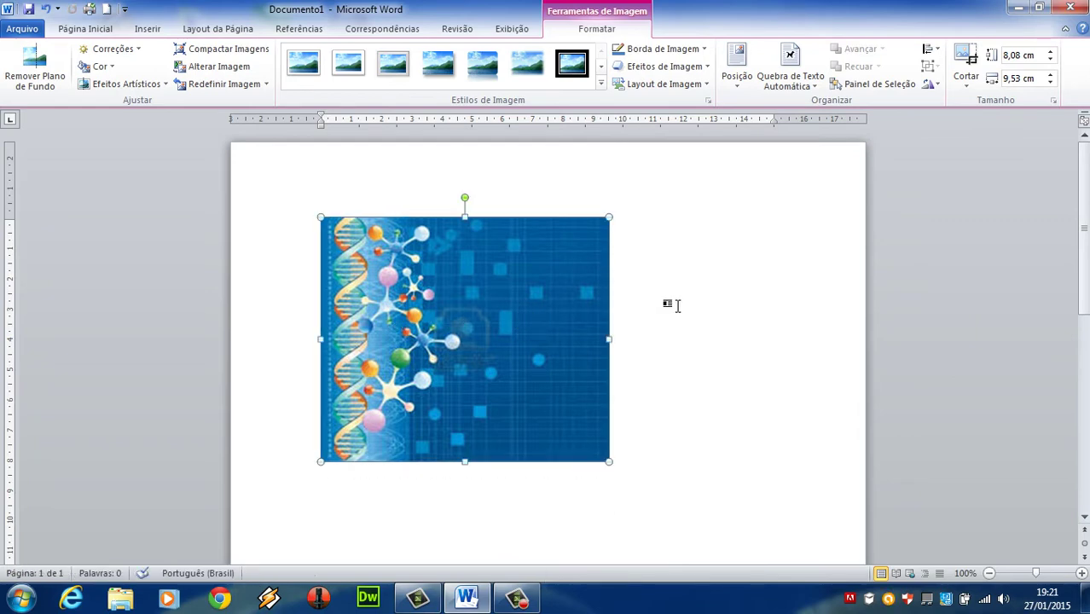
- Try to move the inserted picture freely to other places on the page
left_click(704, 300)
left_click(508, 321)
left_click_drag(501, 332, 549, 224)
left_click_drag(499, 307, 705, 321)
left_click_drag(458, 380, 700, 495)
left_click(628, 360)
left_click(502, 358)
left_click_drag(502, 358, 451, 333)
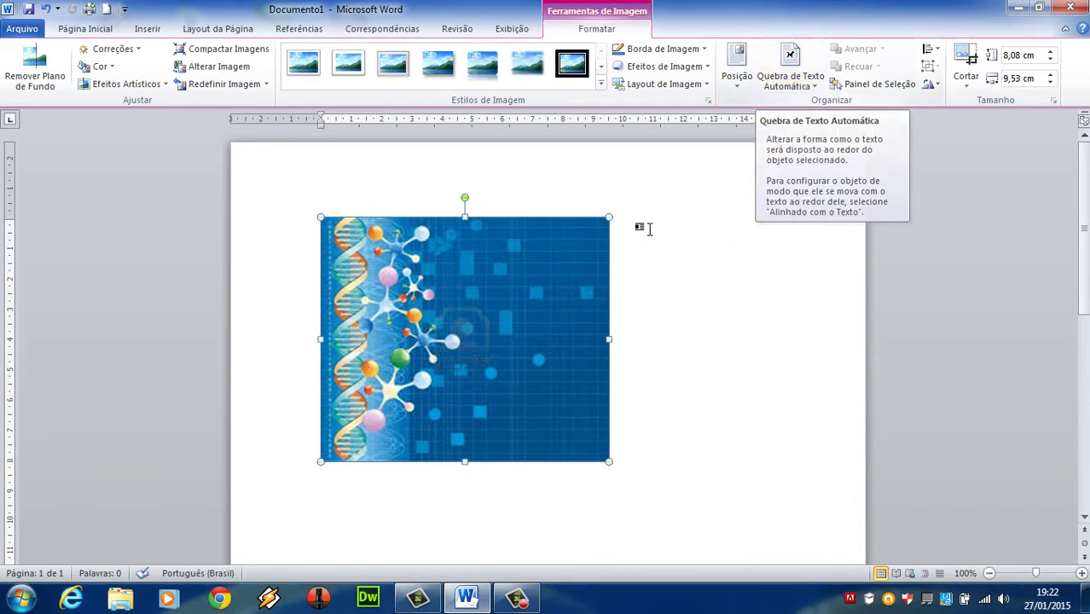
left_click_drag(505, 315, 626, 265)
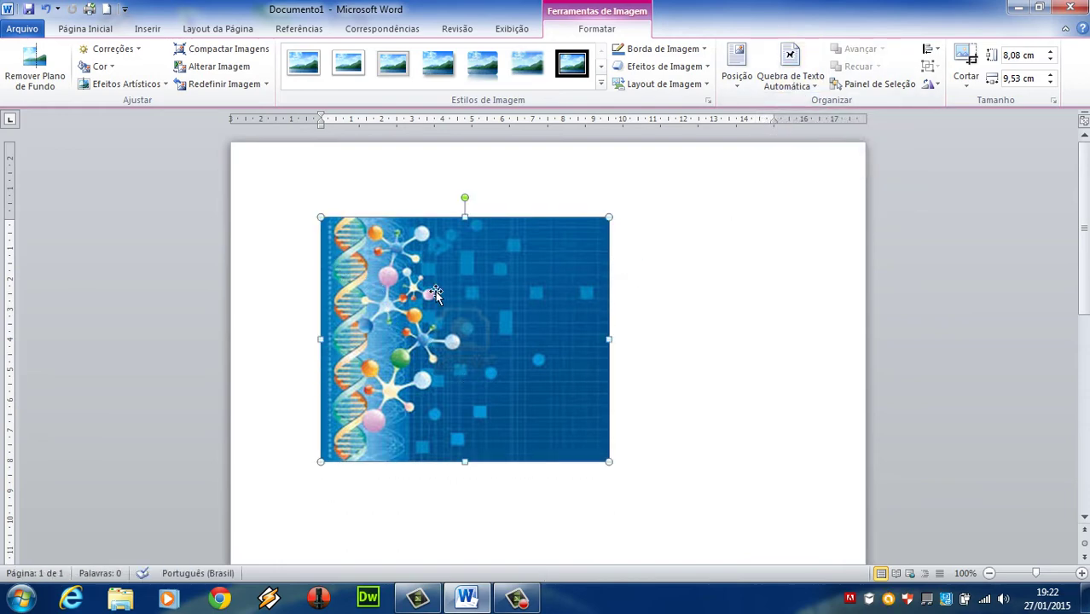
- Set the picture's text wrapping to "Em frente ao texto" and move it to the upper right of the page
left_click(796, 75)
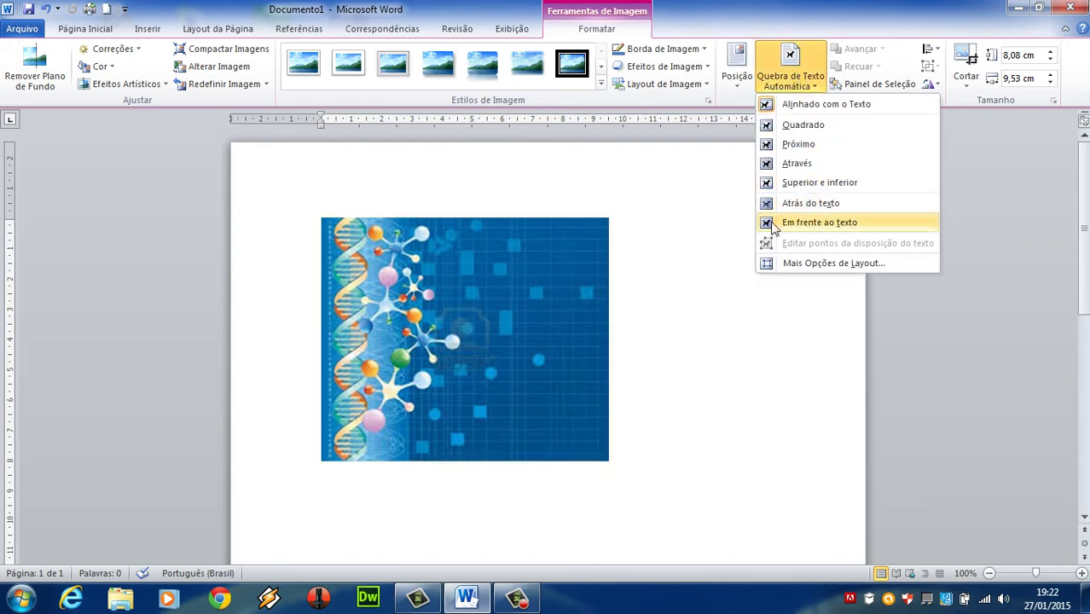
left_click(816, 223)
left_click_drag(425, 293, 696, 302)
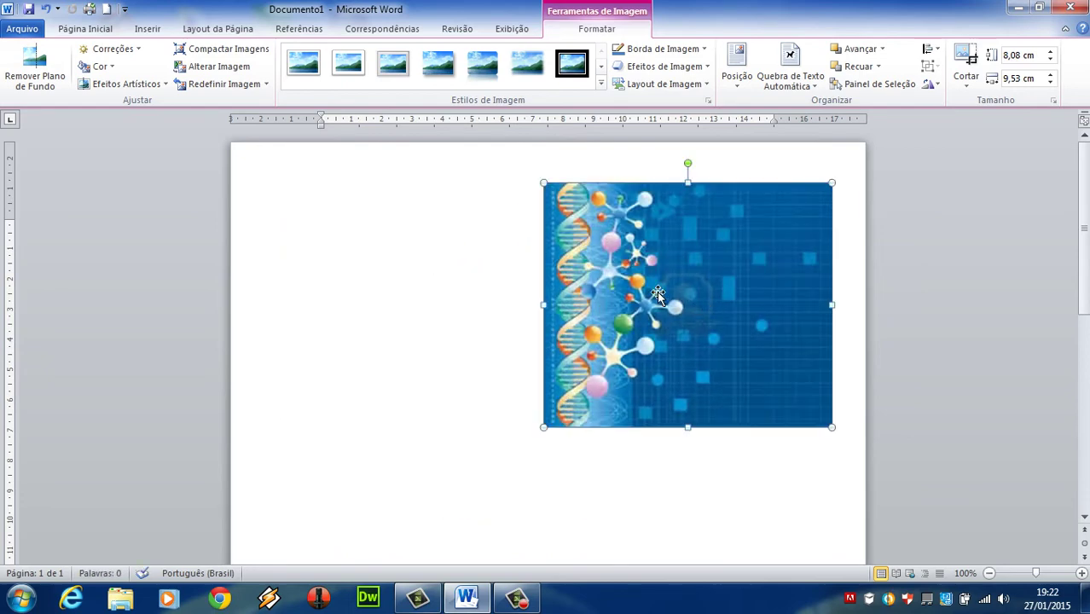
- Move the picture to the upper left of the page and shrink it to about 6.77 cm high by 7.98 cm wide
left_click_drag(603, 263, 390, 329)
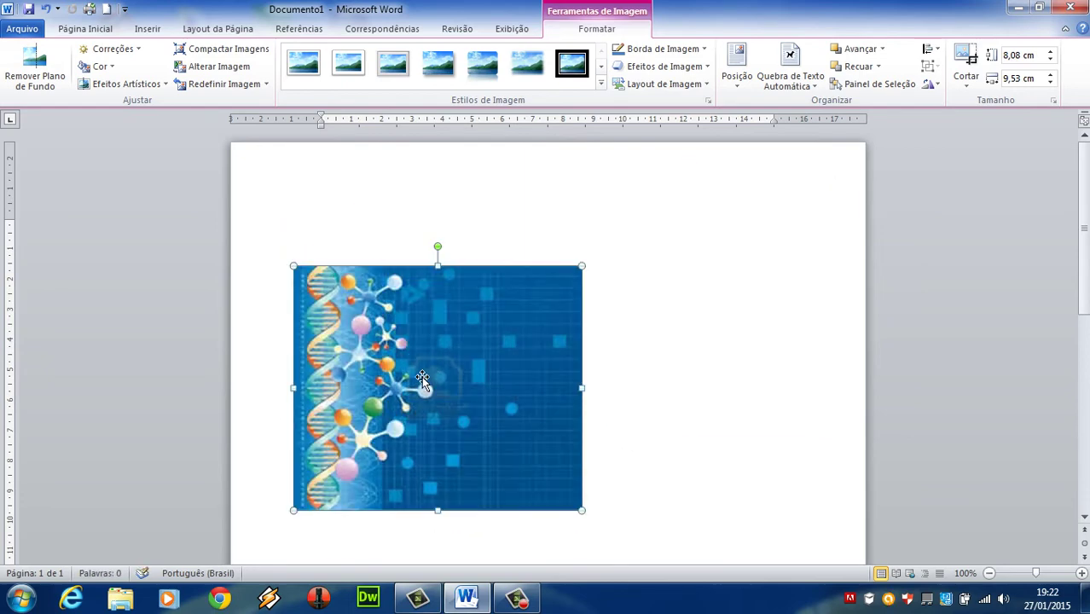
left_click_drag(419, 376, 496, 285)
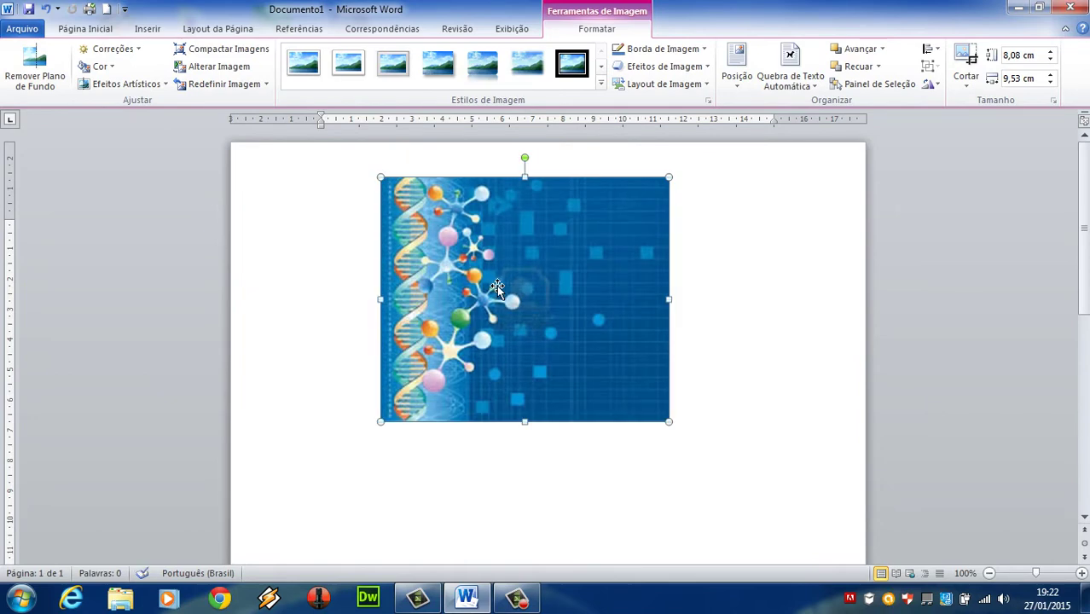
left_click_drag(475, 249, 382, 254)
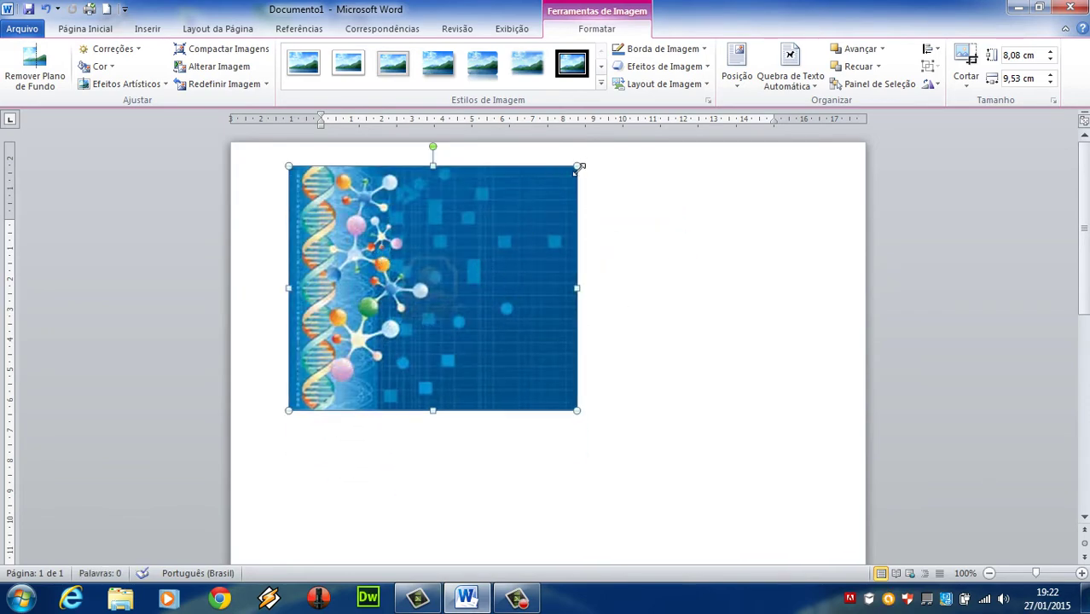
left_click_drag(576, 164, 530, 206)
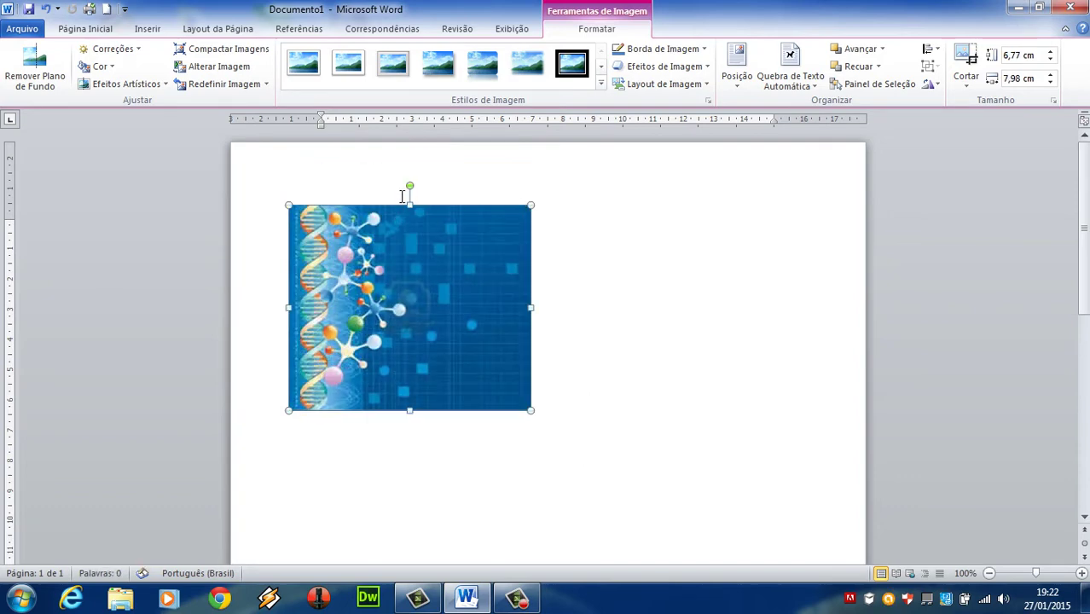
mouse_move(408, 188)
left_mouse_down()
mouse_move(470, 185)
mouse_move(487, 207)
mouse_move(339, 192)
mouse_move(404, 178)
left_mouse_up()
- Try the first two white frame picture styles and move the picture toward the centre of the page
left_click(314, 75)
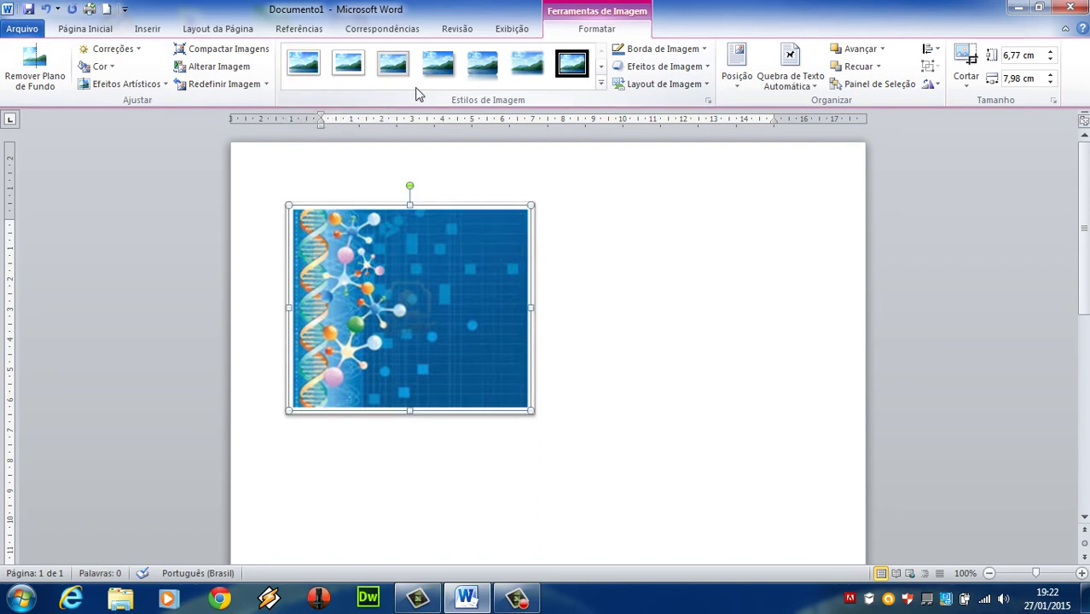
left_click(349, 75)
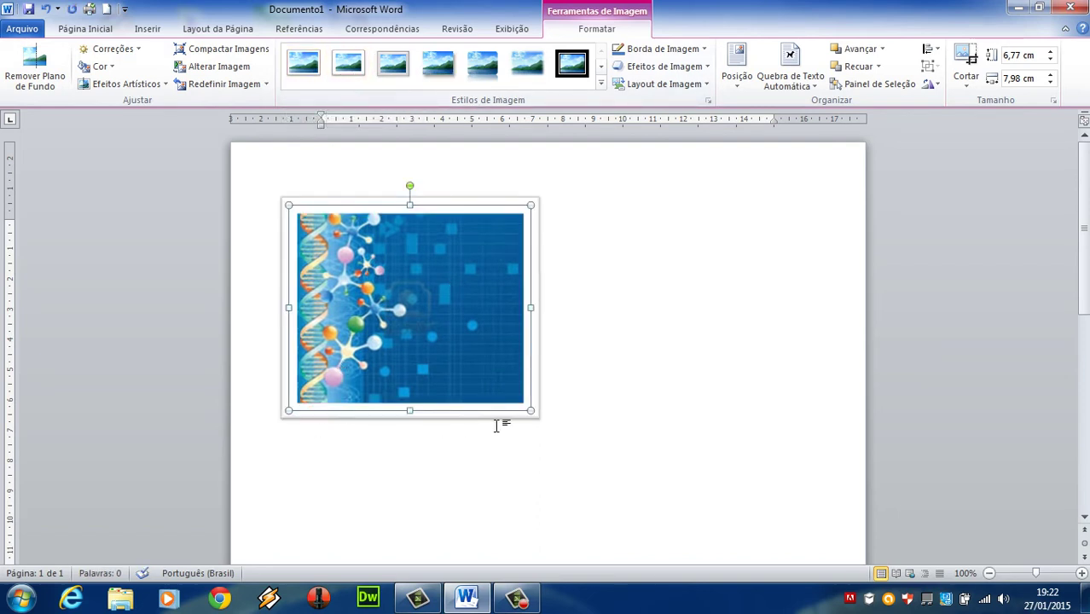
left_click_drag(400, 274, 574, 343)
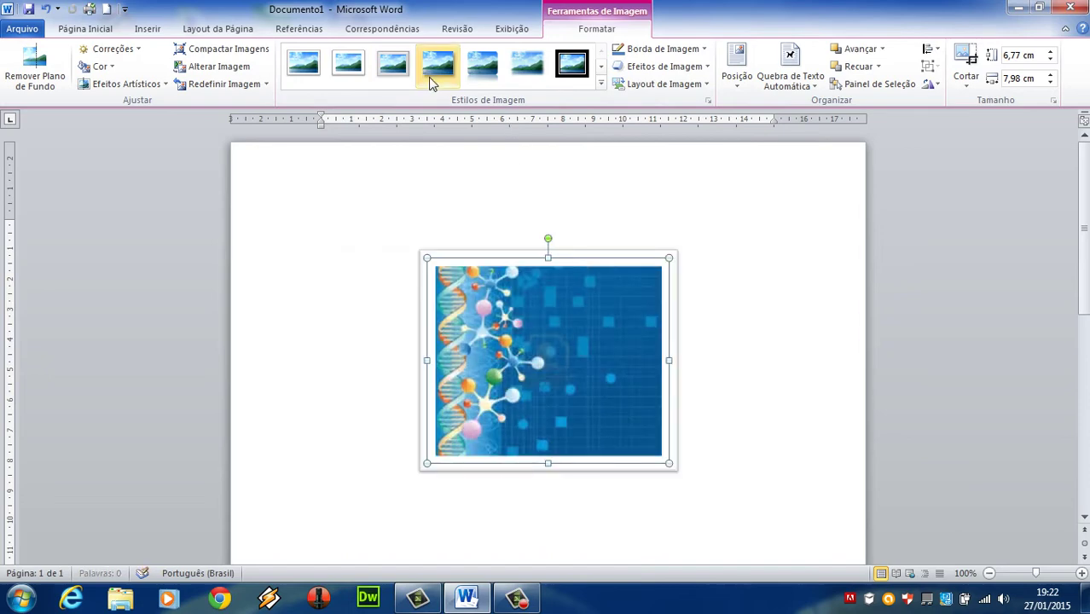
- Try the rounded reflection picture style, move the picture slightly up and left, and switch it to the soft-edged style
left_click(487, 71)
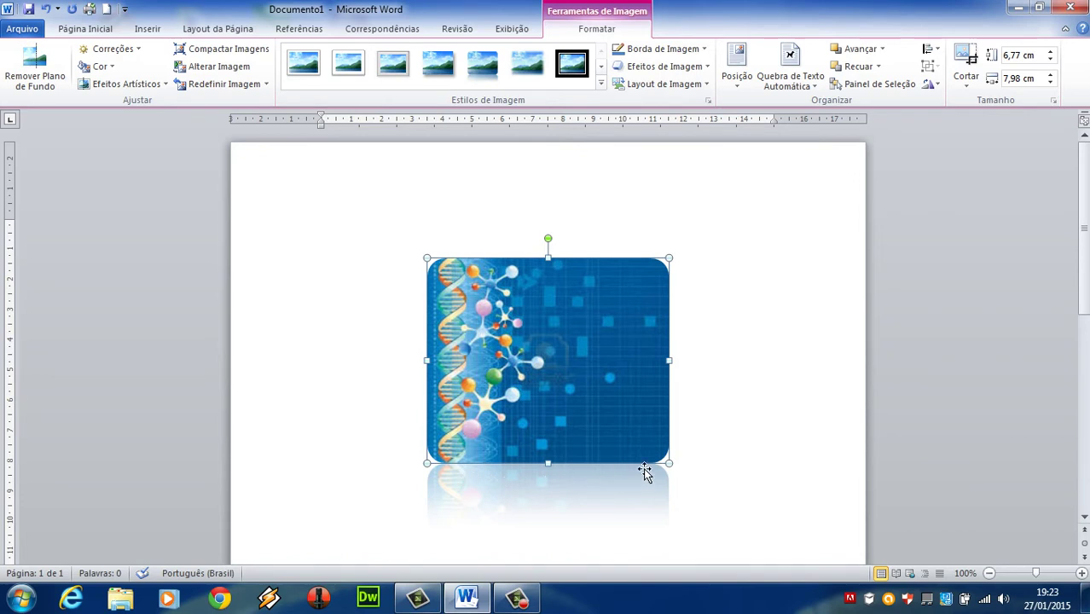
left_click_drag(571, 509, 489, 483)
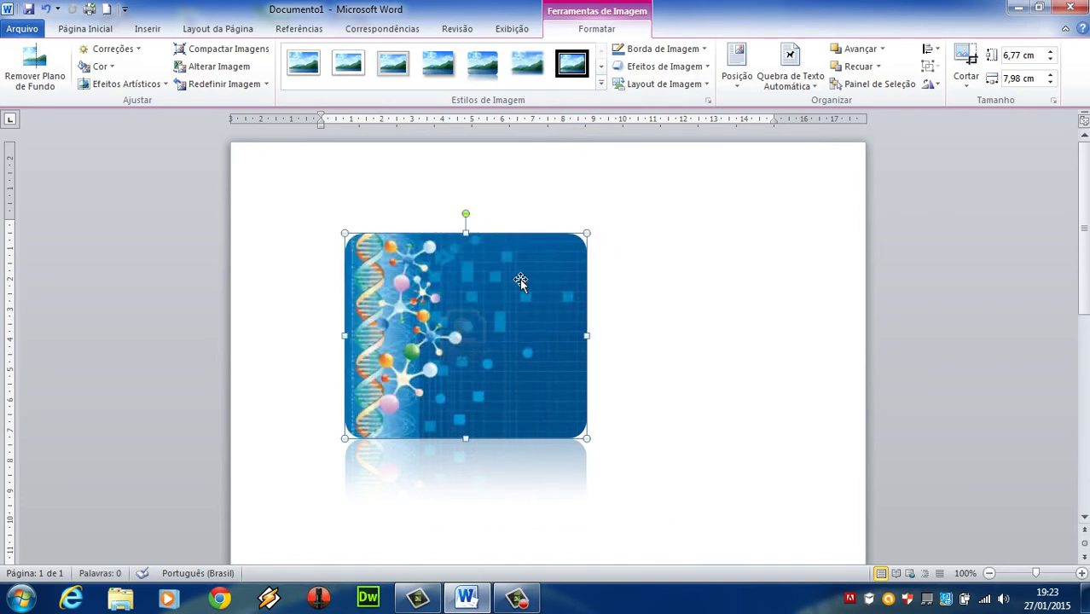
left_click(539, 73)
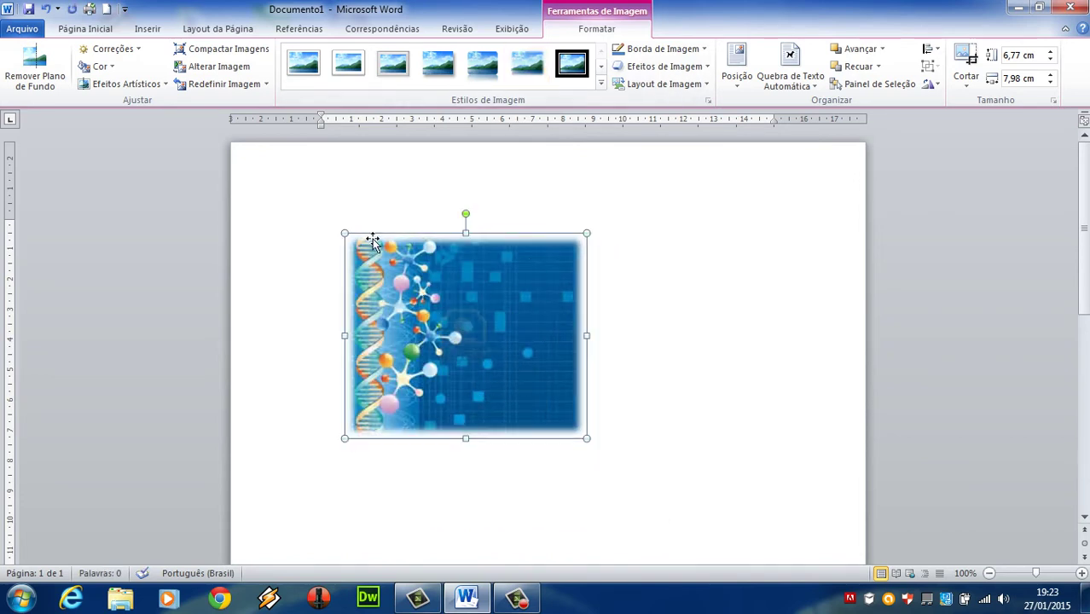
- Browse the full set of picture styles and apply the tilted, bevelled perspective style with rounded corners
left_click(602, 84)
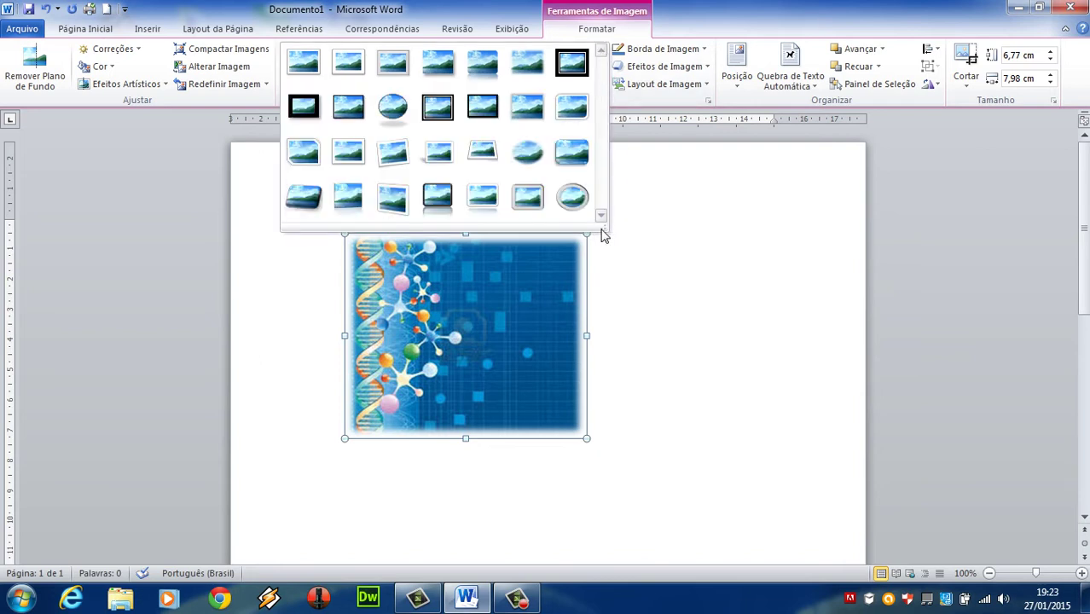
left_click(671, 236)
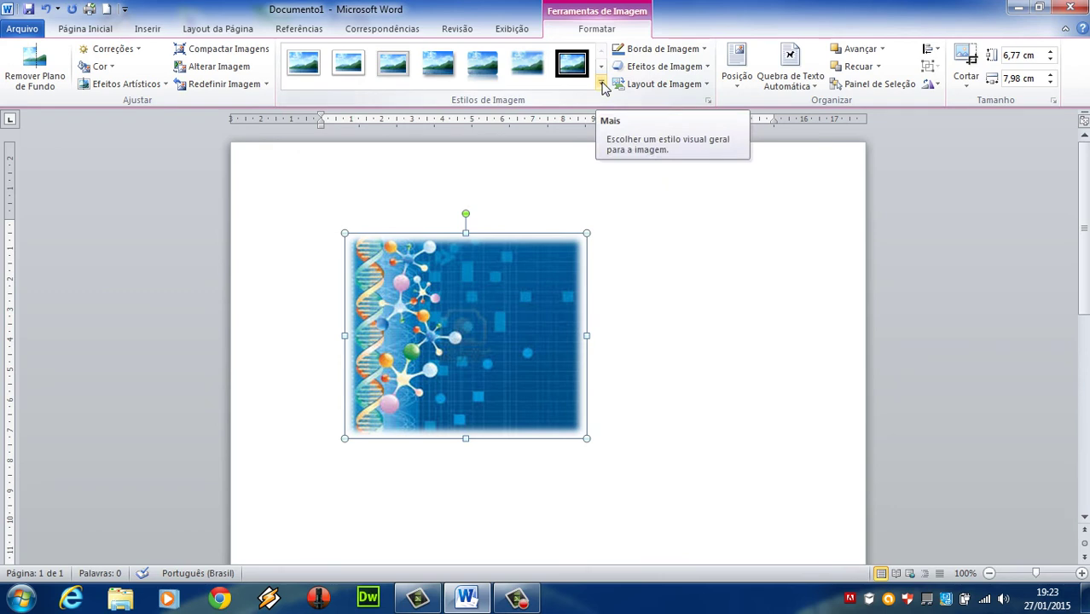
left_click(602, 87)
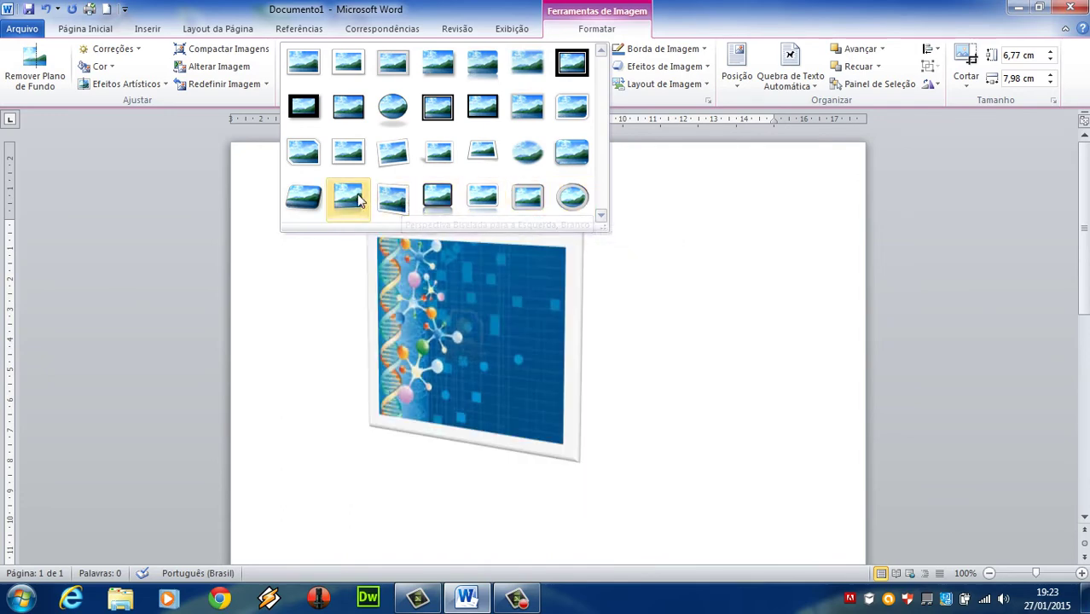
left_click(304, 198)
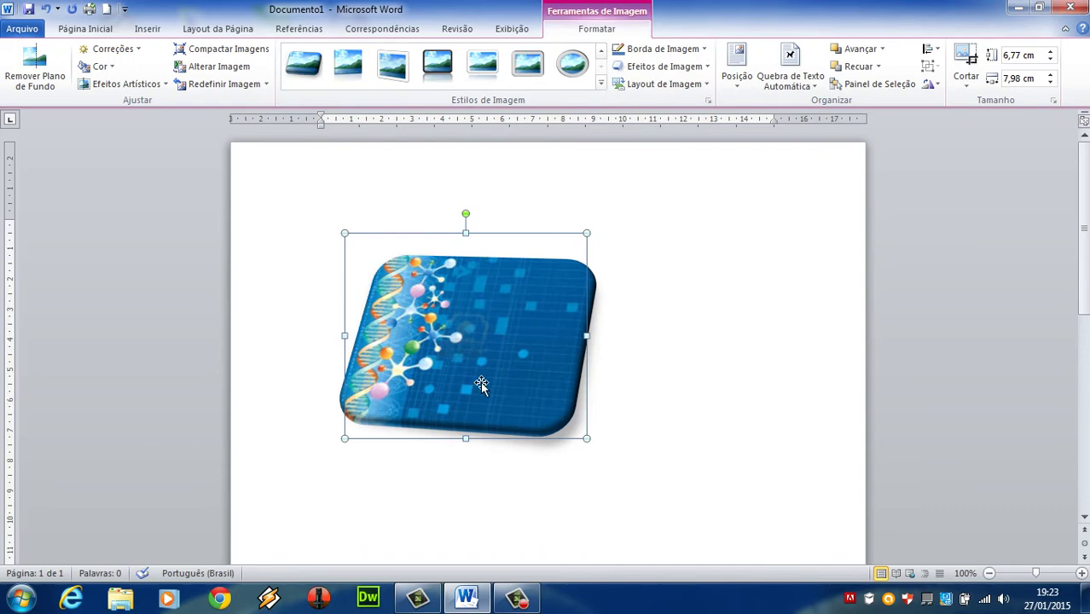
left_click(597, 369)
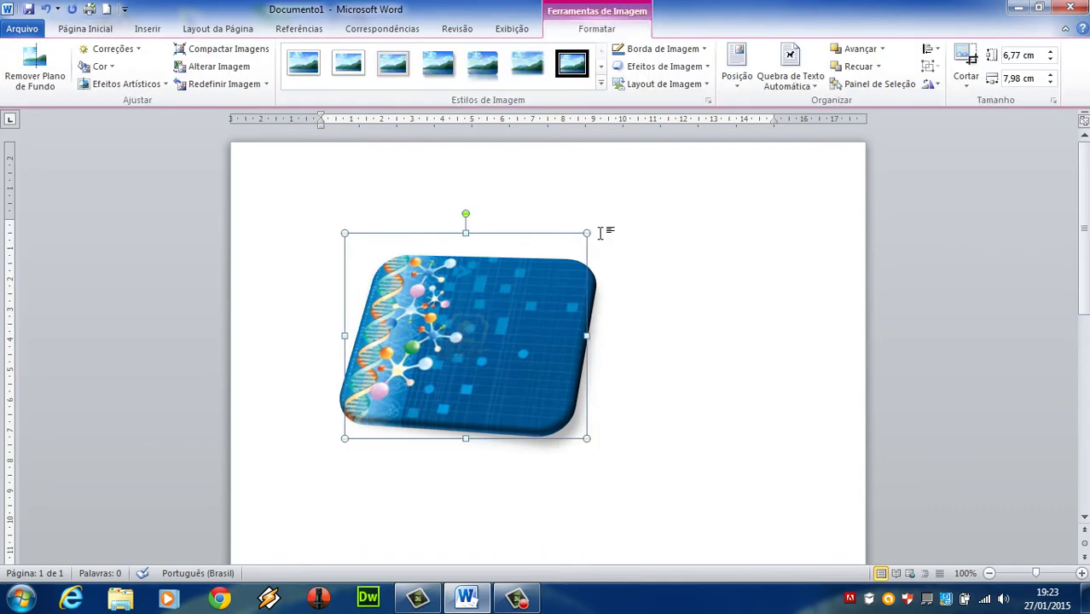
- Resize the picture to about 6.58 cm high by 7.75 cm wide and reset its formatting
left_click_drag(587, 233, 682, 197)
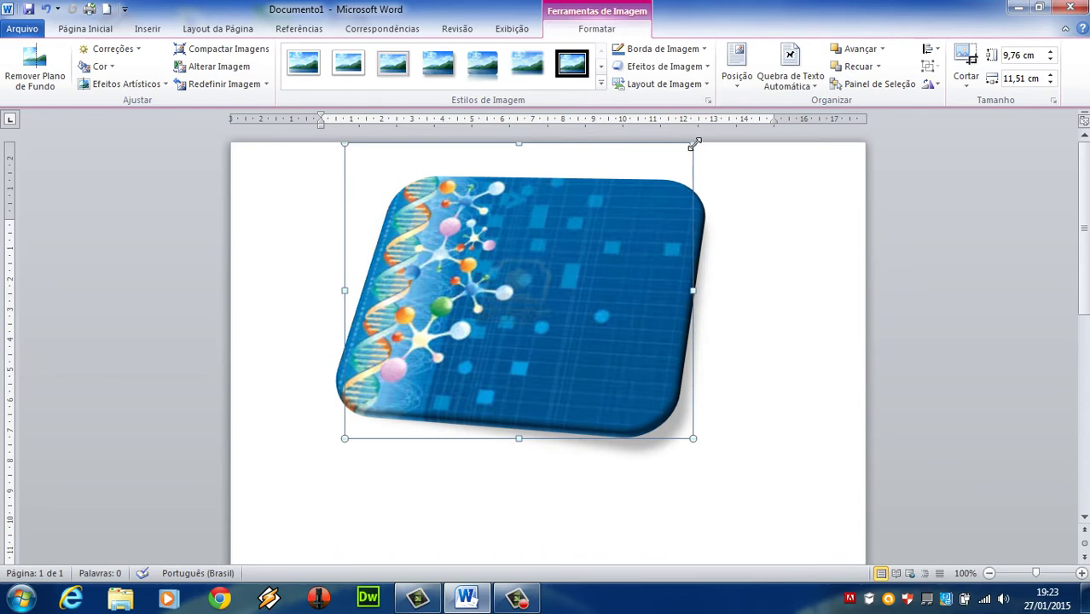
left_click_drag(694, 144, 580, 307)
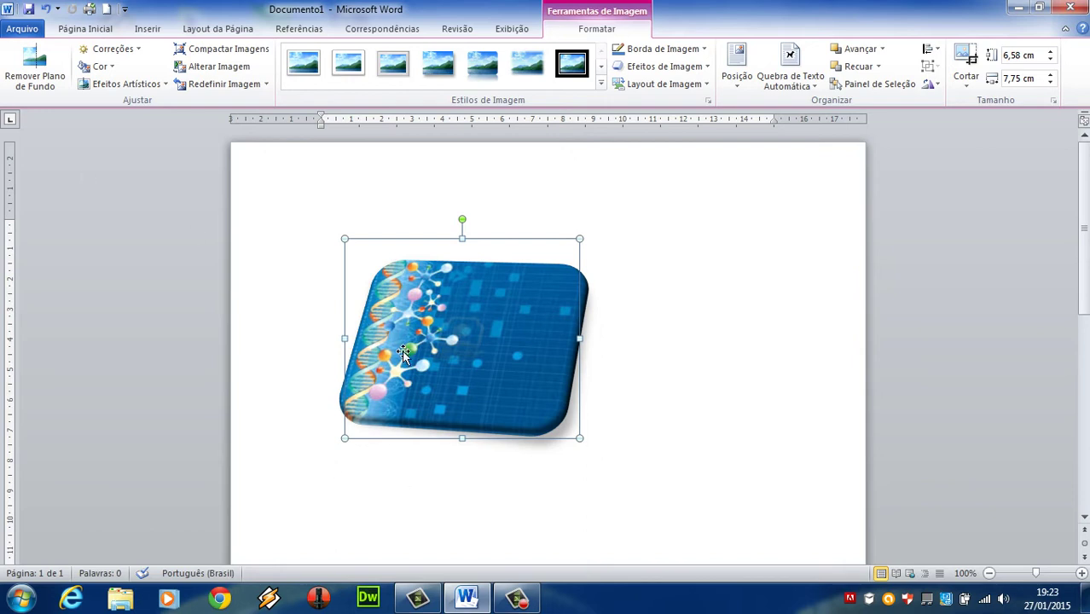
left_click(224, 84)
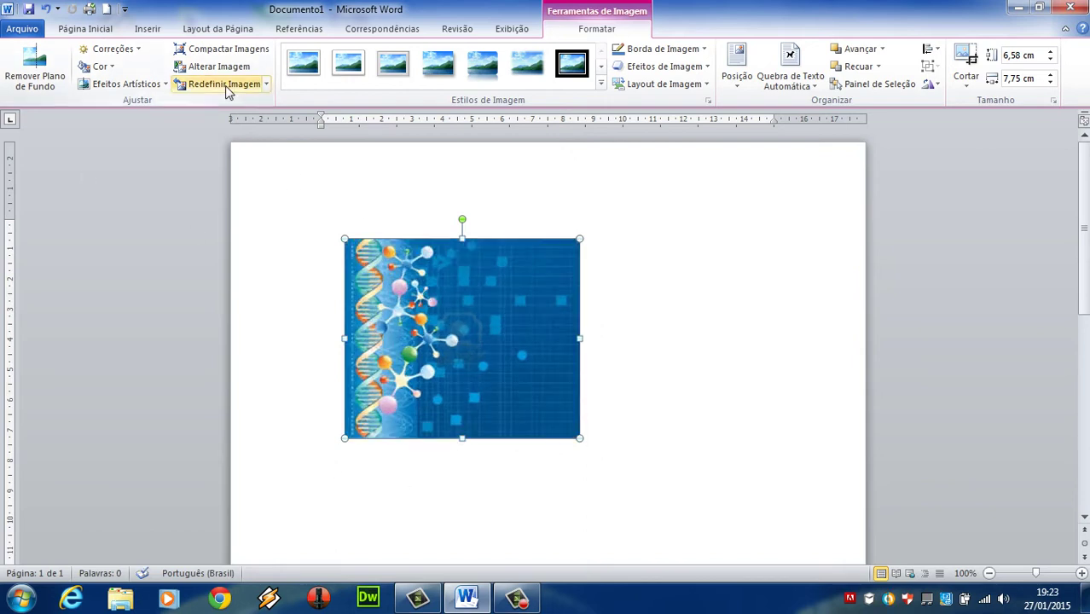
- Reposition the picture in the left half of the page, give it the soft-edged picture style, and deselect it
left_click_drag(471, 345, 657, 300)
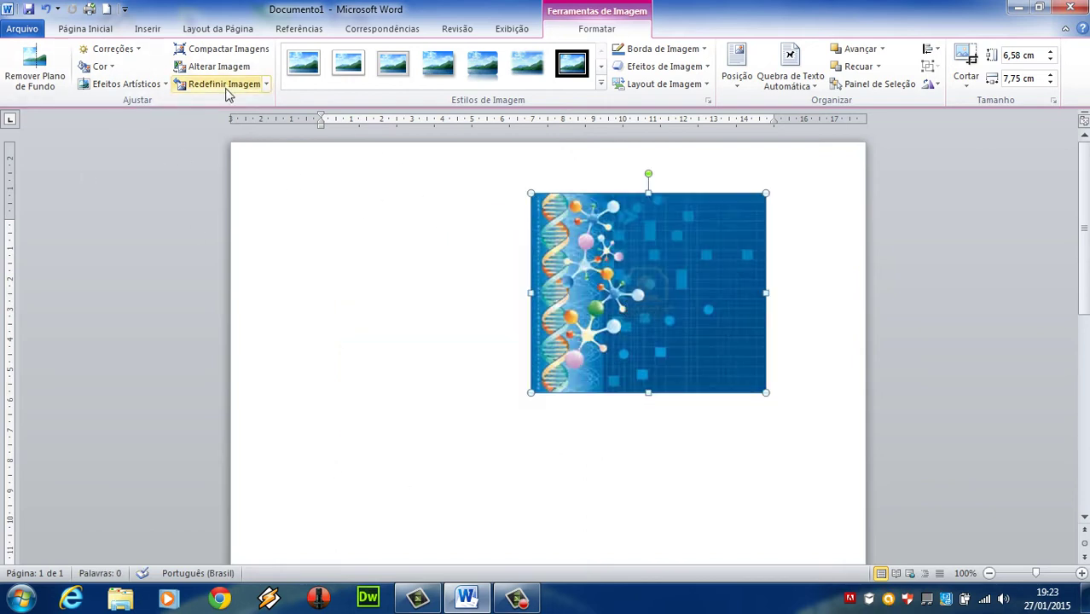
left_click_drag(690, 252, 490, 348)
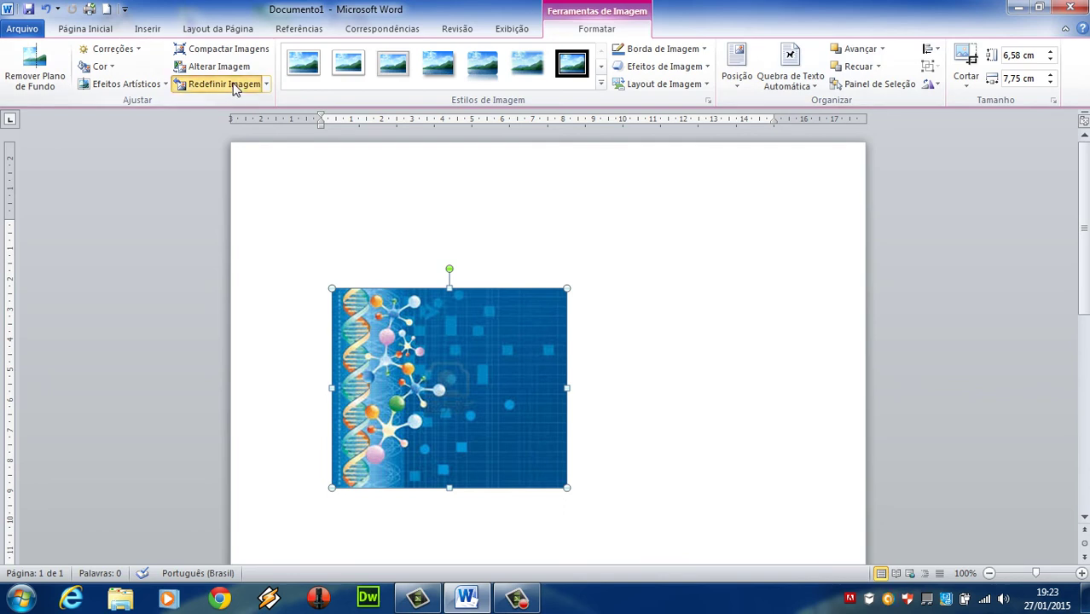
left_click(527, 64)
left_click(750, 358)
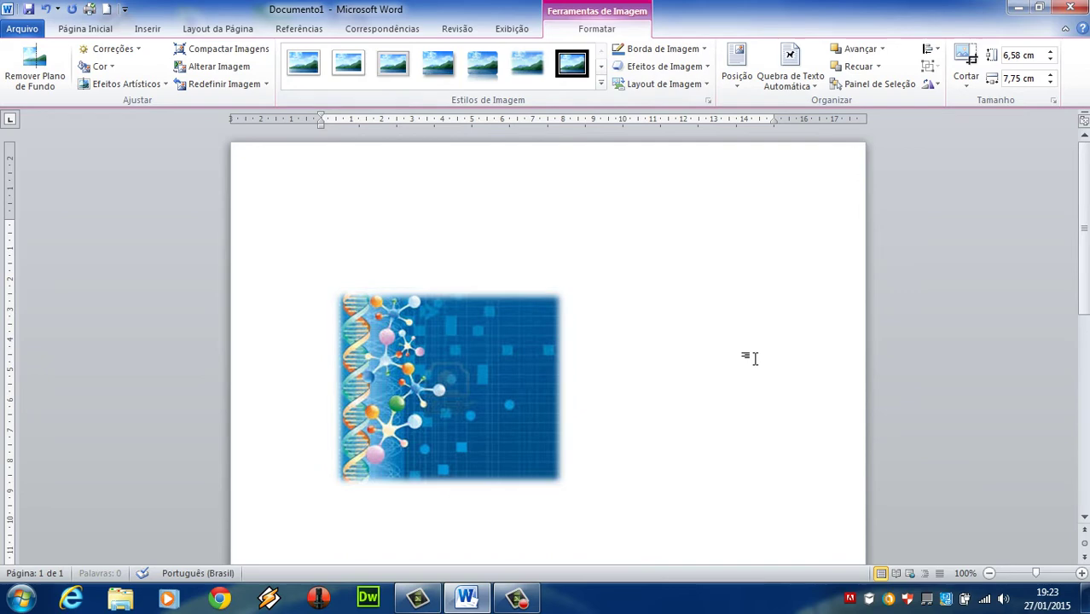
- Reset the formatting of the soft-edged picture
left_click(427, 339)
left_click(221, 86)
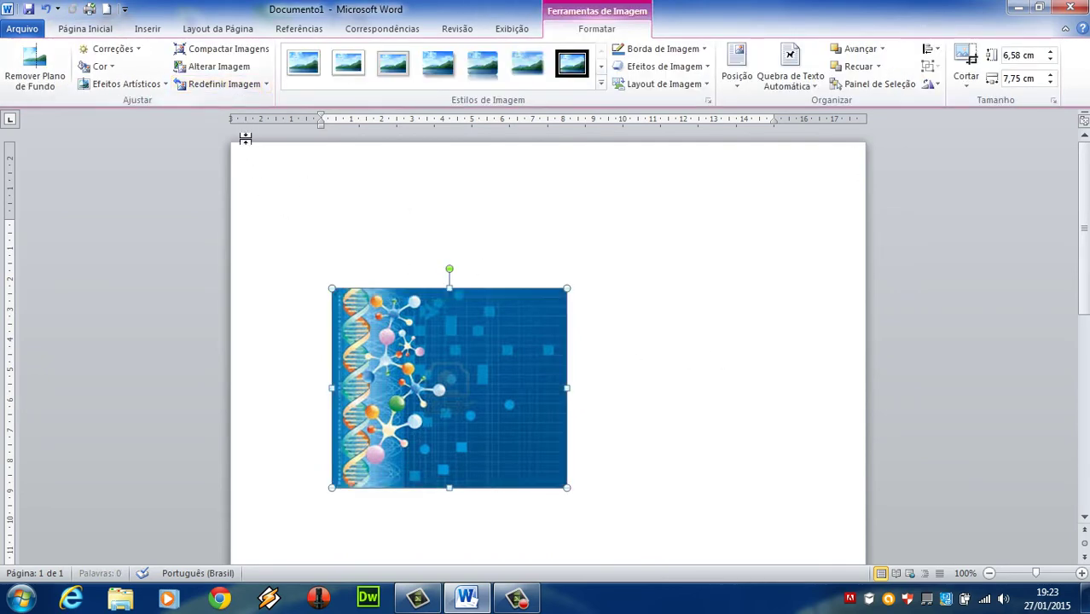
- Move the picture towards the upper left of the page and enlarge it to about 9.07 cm high by 10.69 cm wide
left_click_drag(441, 378, 526, 325)
left_click_drag(566, 364, 444, 313)
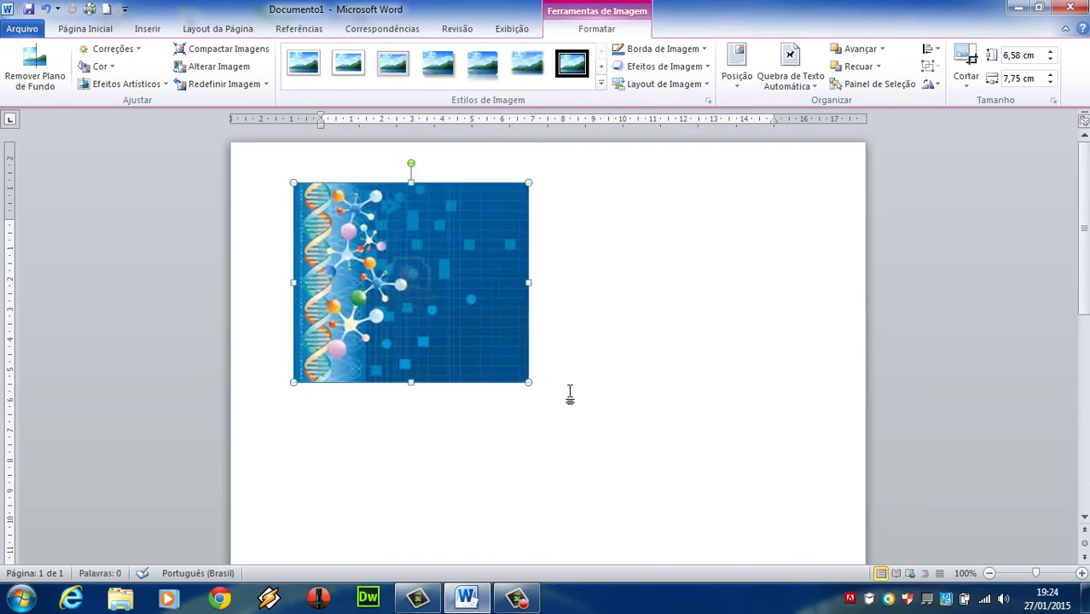
left_click_drag(529, 384, 620, 437)
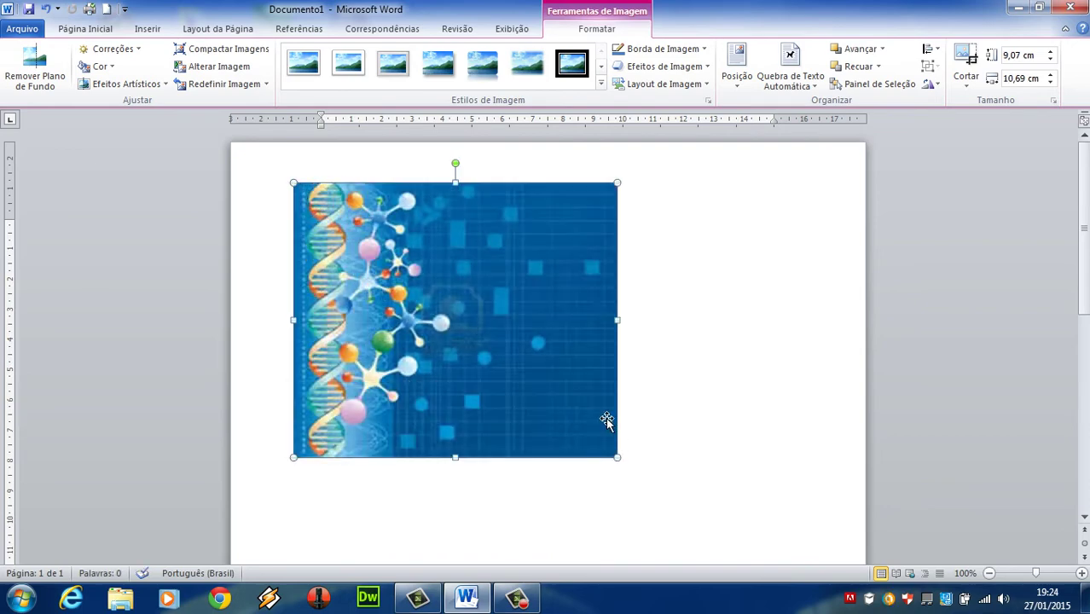
left_click_drag(502, 303, 533, 318)
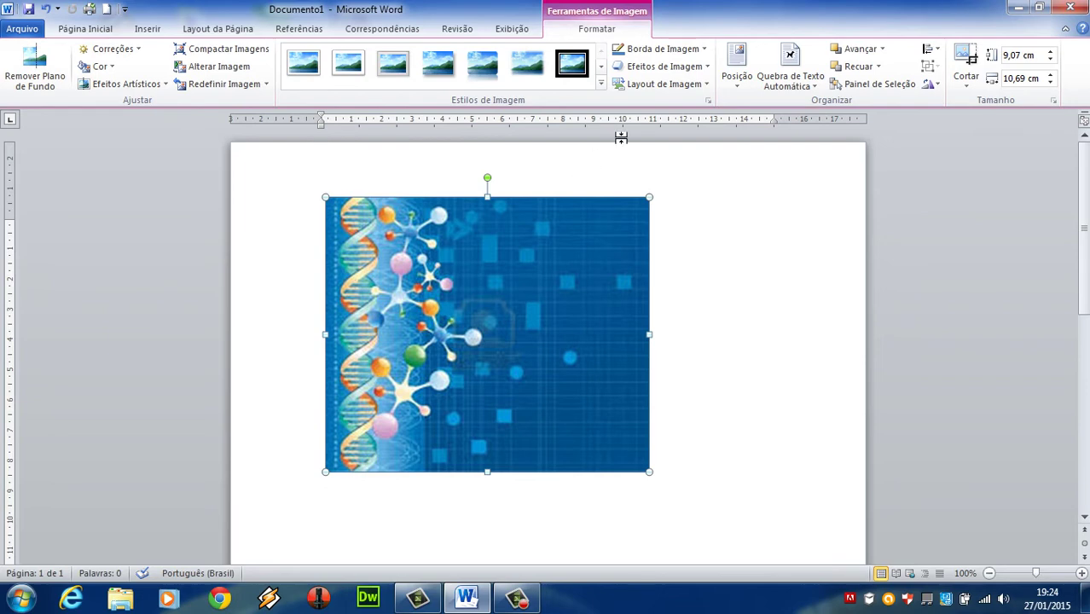
- Add a solid black border with a thickness of 4½ pt around the picture
left_click(692, 56)
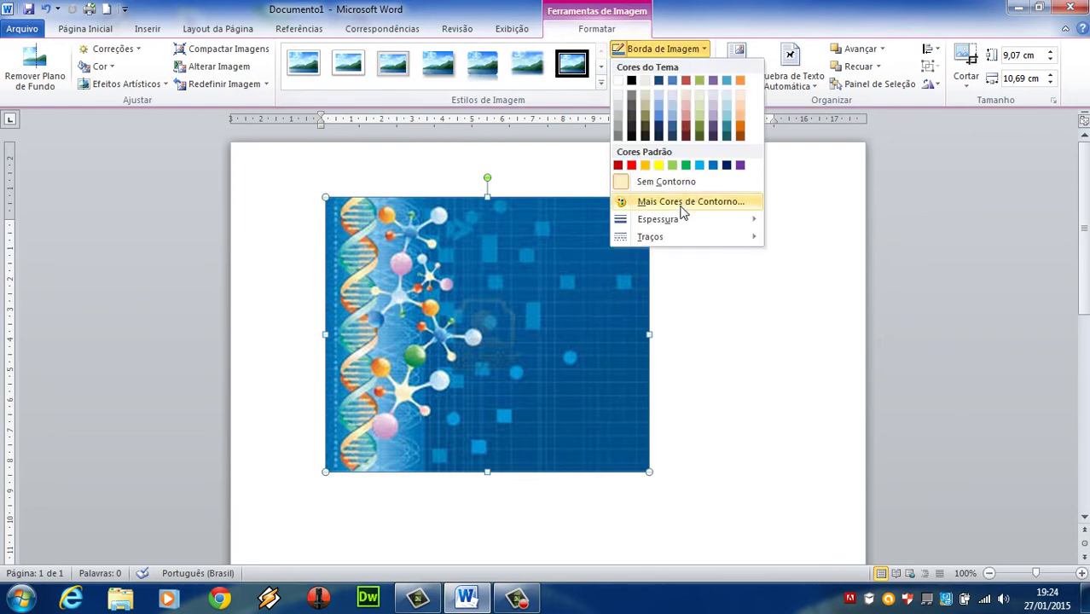
mouse_move(707, 221)
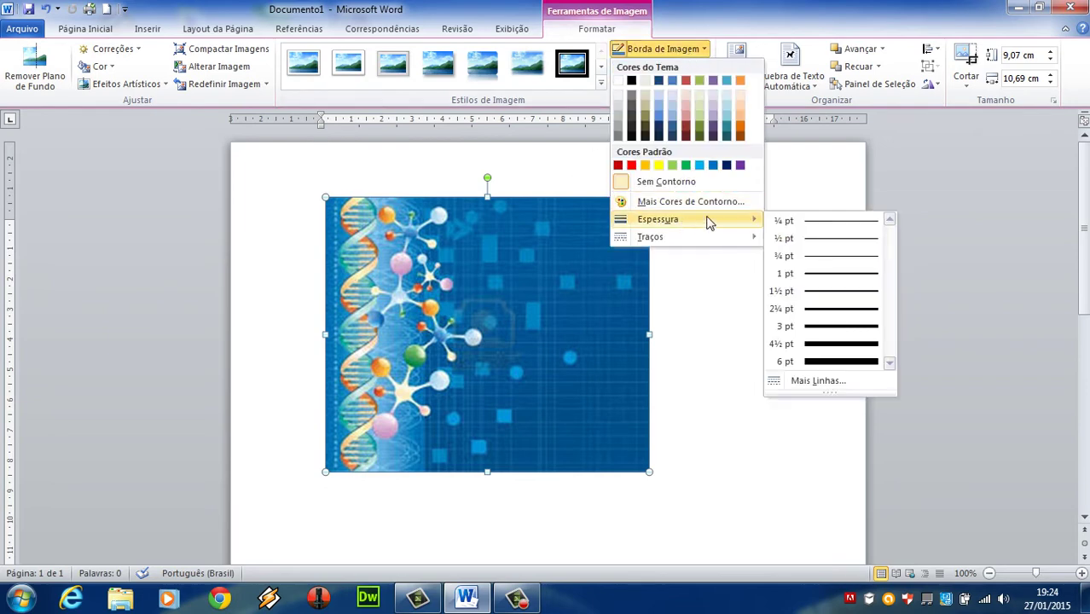
left_click(834, 346)
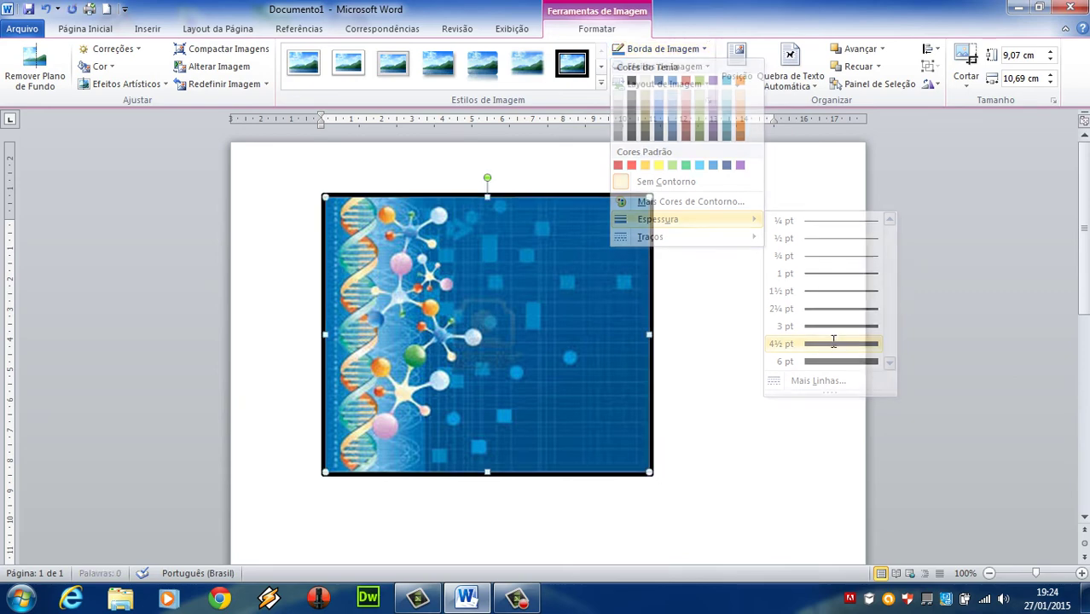
- Try a long-dash line style on the picture's border and switch it back to a solid line
left_click(685, 55)
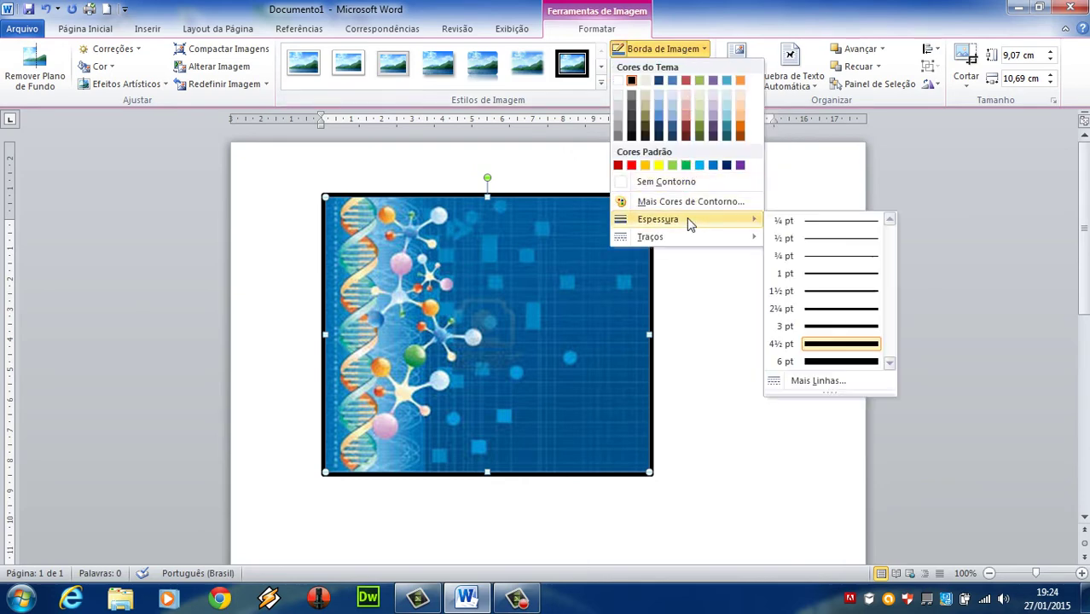
mouse_move(687, 240)
left_click(811, 303)
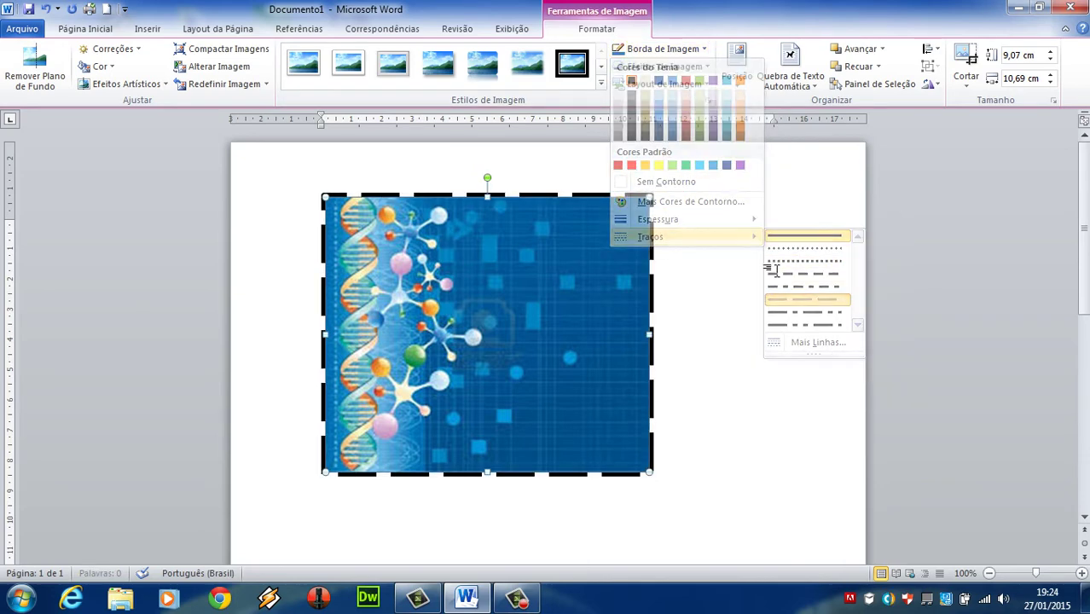
left_click(666, 49)
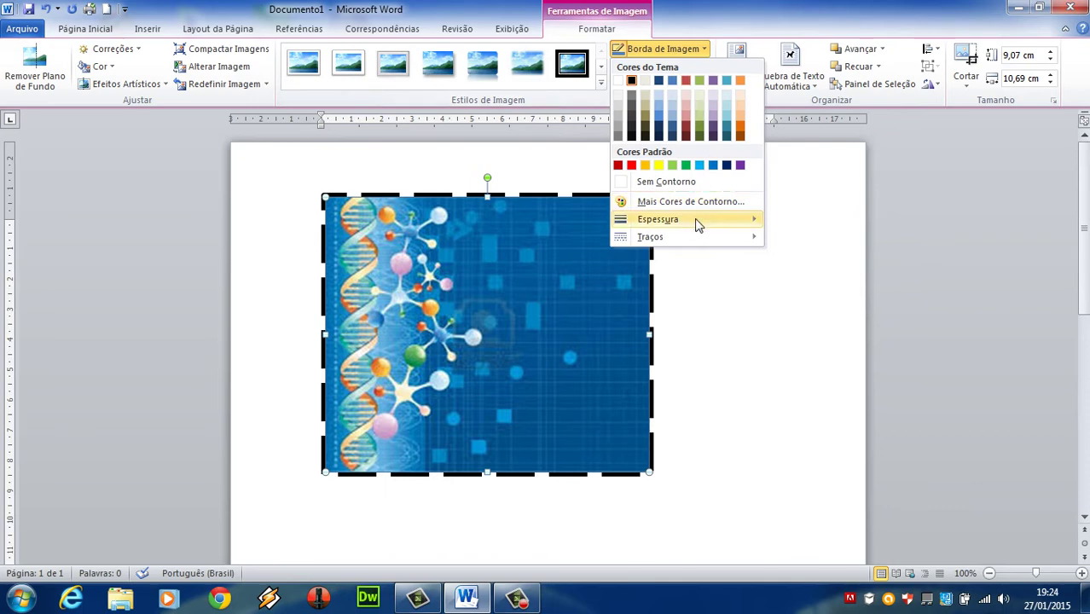
mouse_move(683, 221)
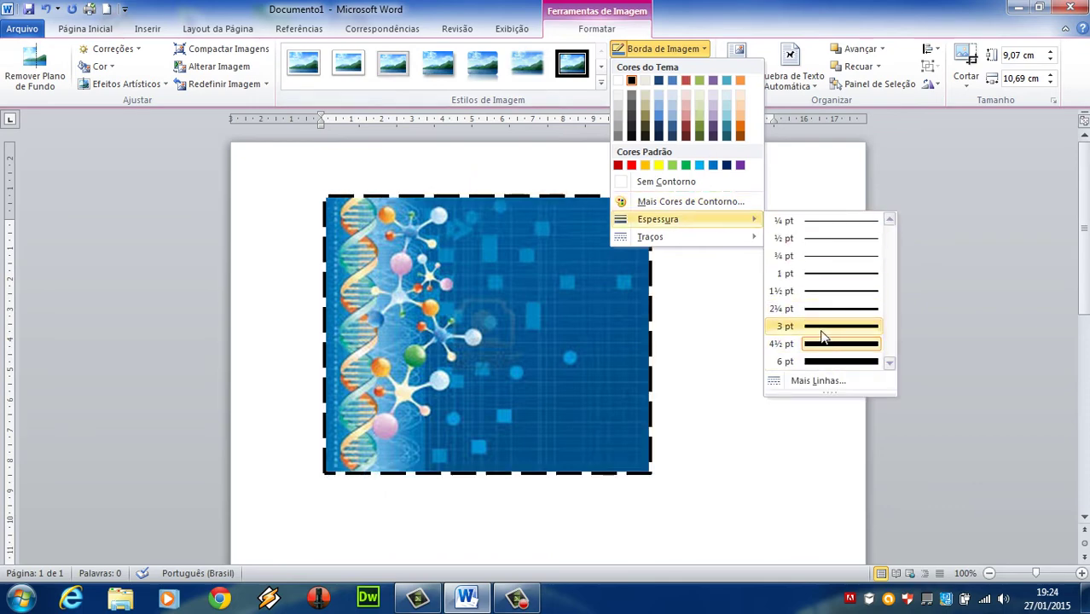
mouse_move(693, 239)
left_click(794, 239)
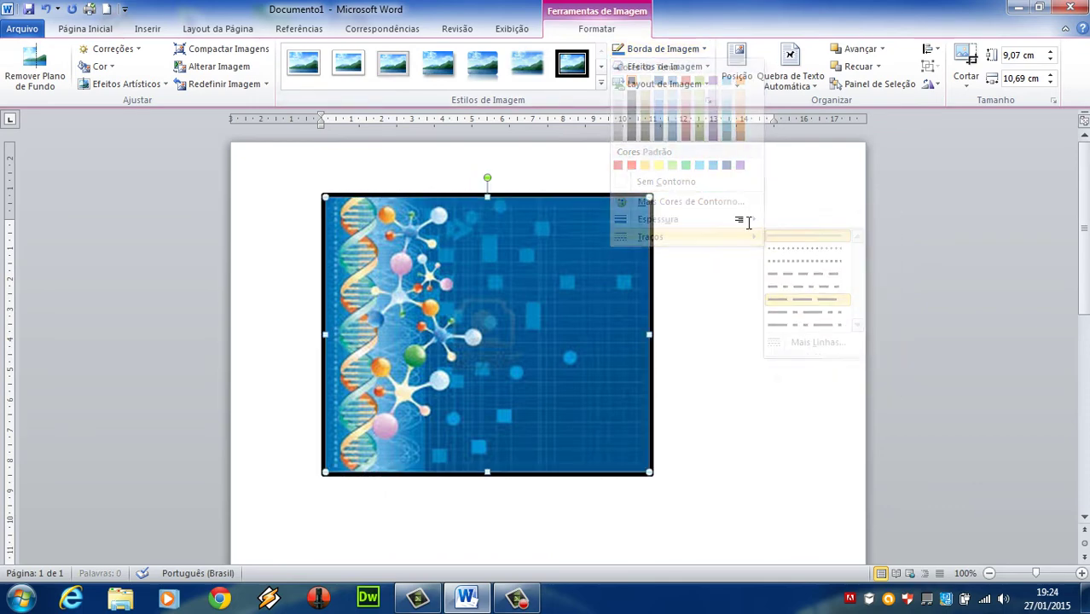
- Enlarge the picture to about 9.84 cm high by 11.6 cm wide and set its border thickness to 6 pt
left_click_drag(650, 472, 679, 495)
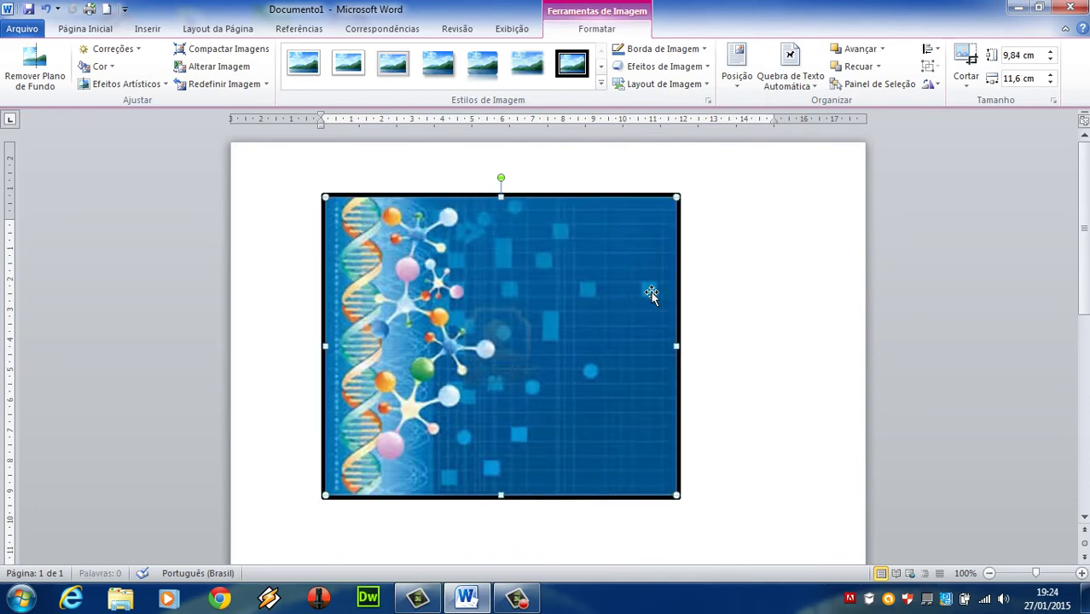
left_click(659, 49)
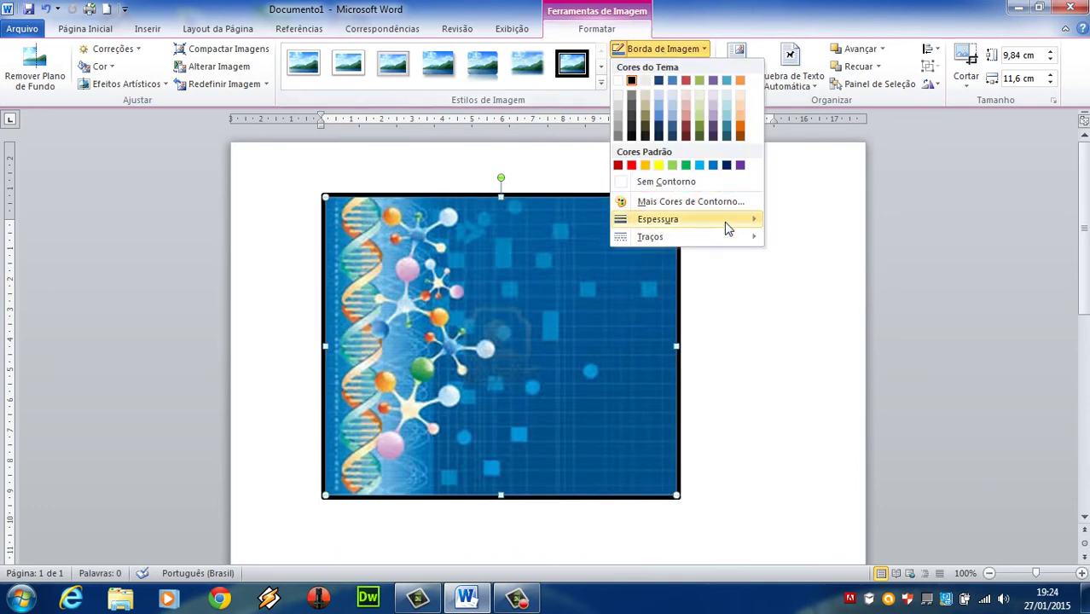
mouse_move(730, 221)
left_click(869, 363)
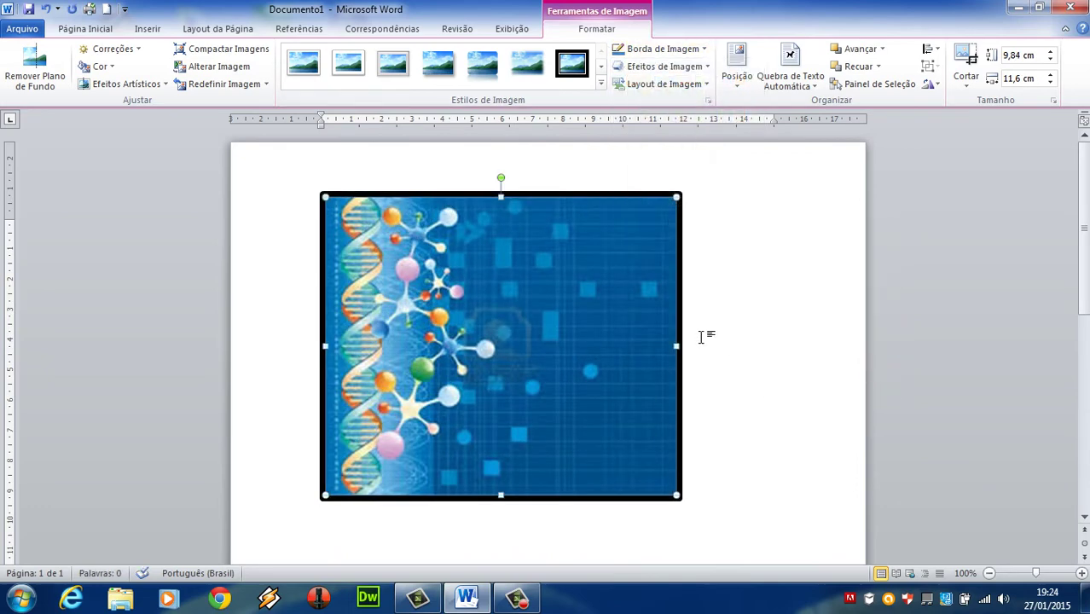
- Try red and settle on standard purple for the picture's border, and shift the picture slightly up and left
left_click(661, 48)
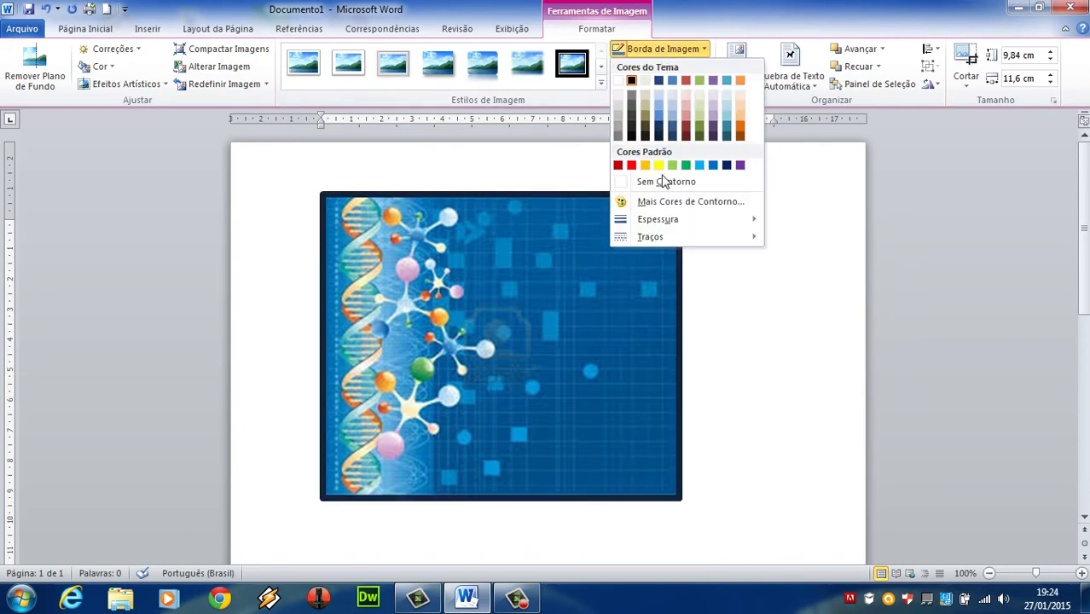
left_click(635, 166)
left_click(662, 49)
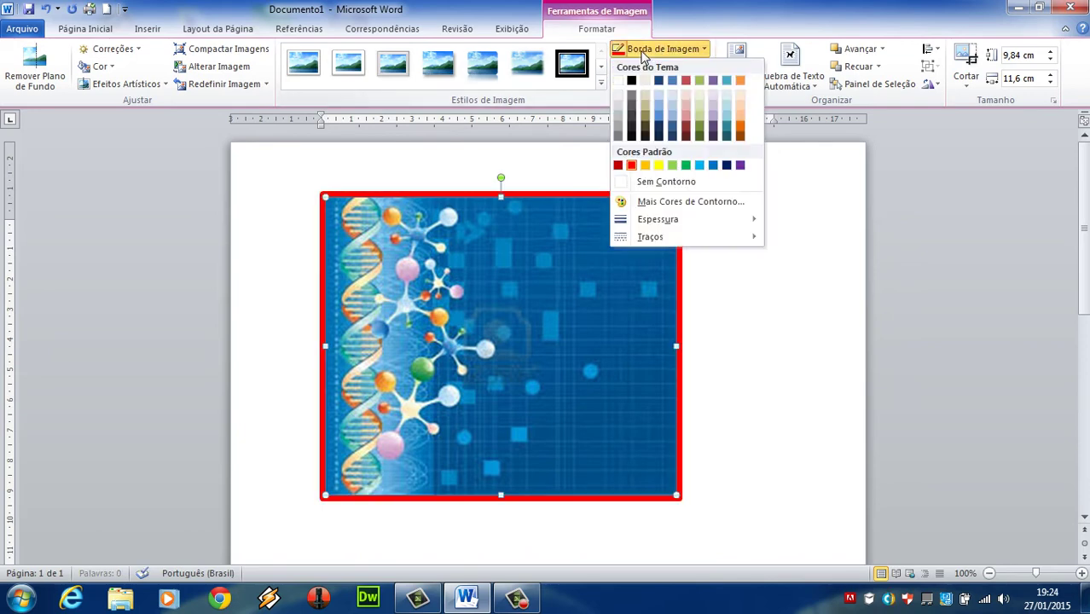
left_click(741, 166)
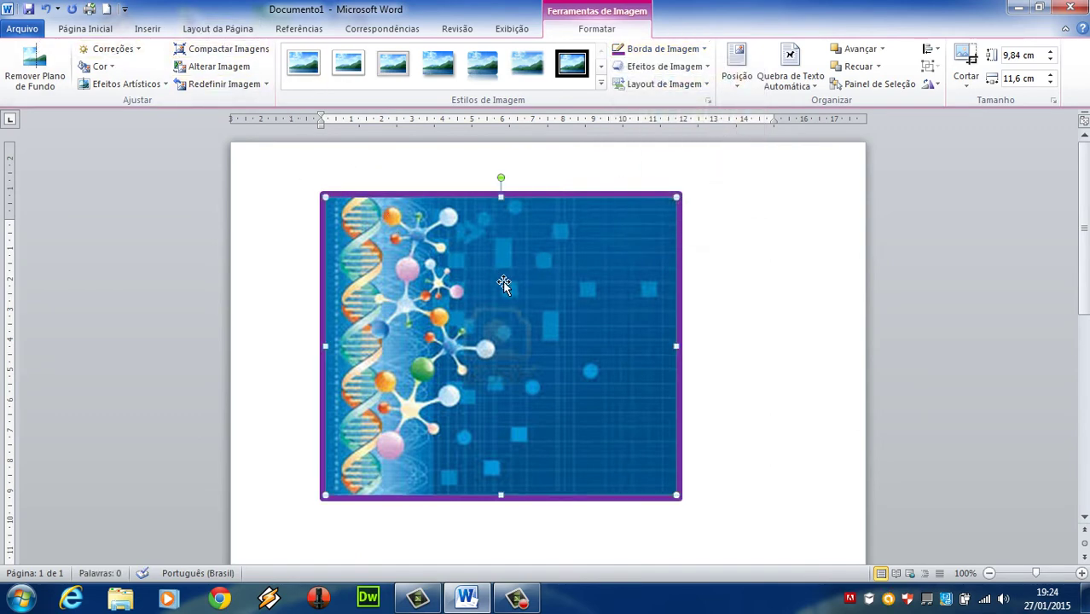
left_click_drag(503, 284, 466, 292)
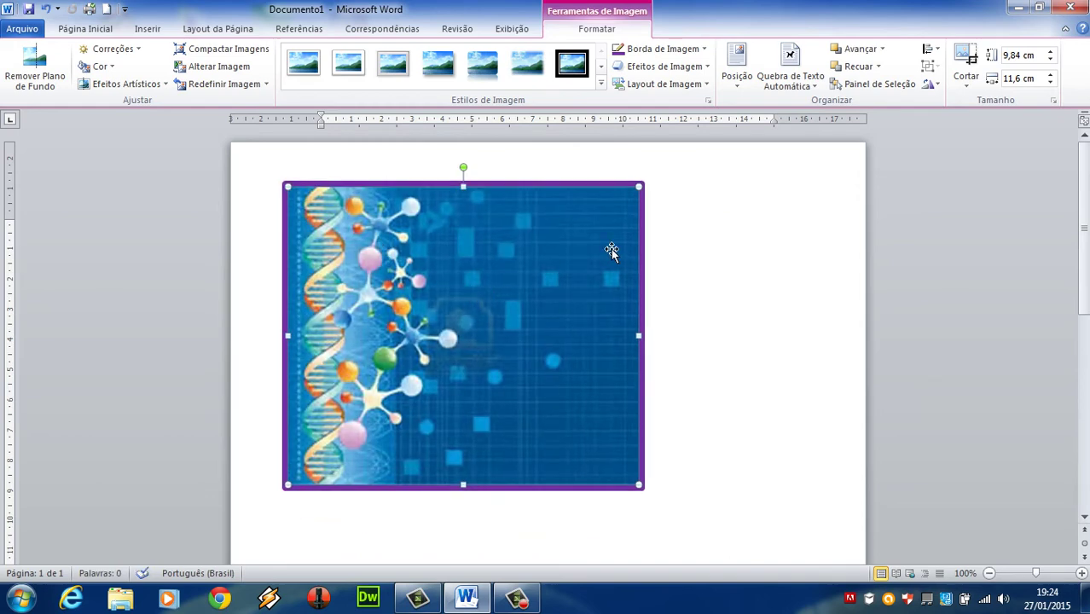
- Preview the shadow presets on the picture and apply the first reflection variation in the third row
left_click(665, 66)
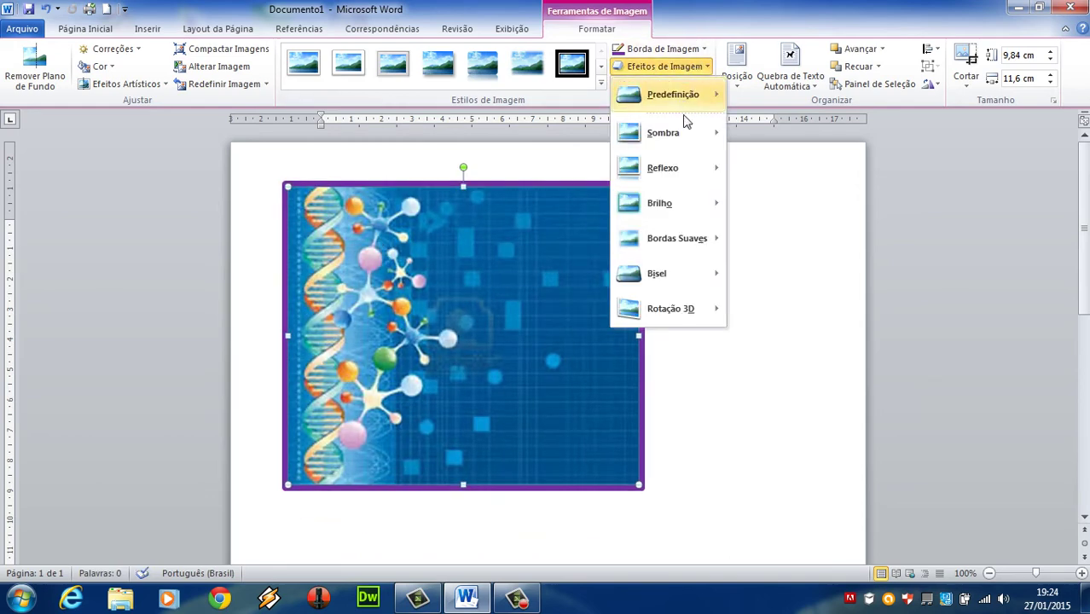
mouse_move(691, 137)
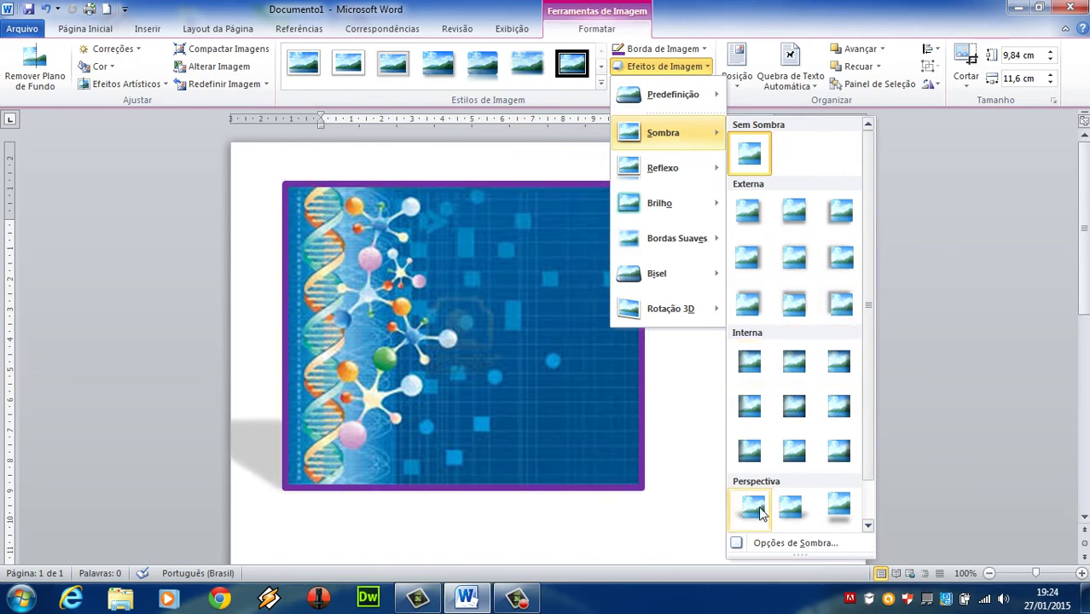
left_click_drag(864, 467, 866, 507)
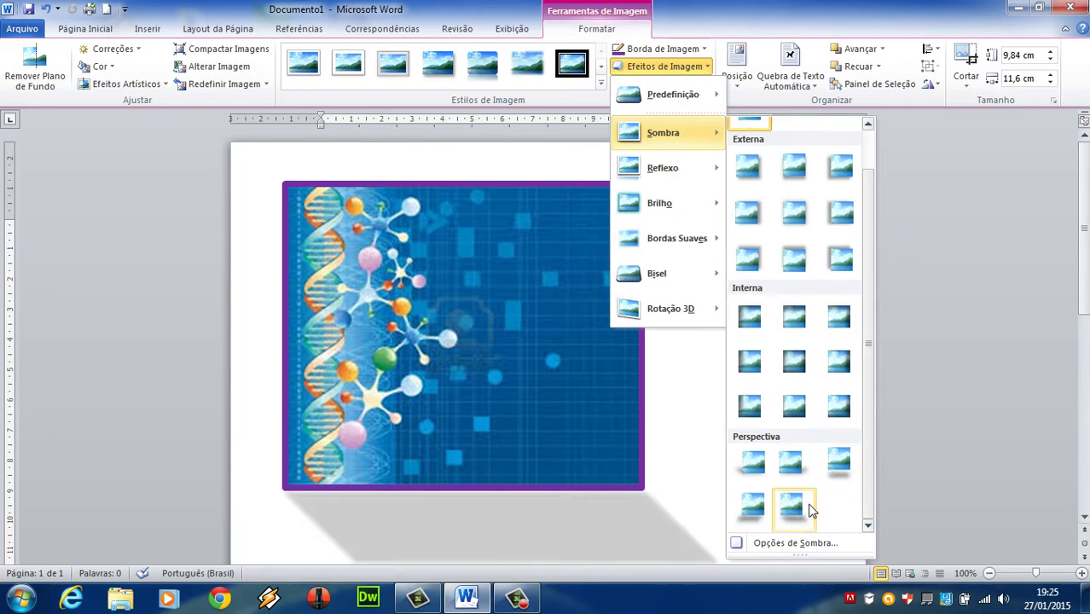
mouse_move(665, 170)
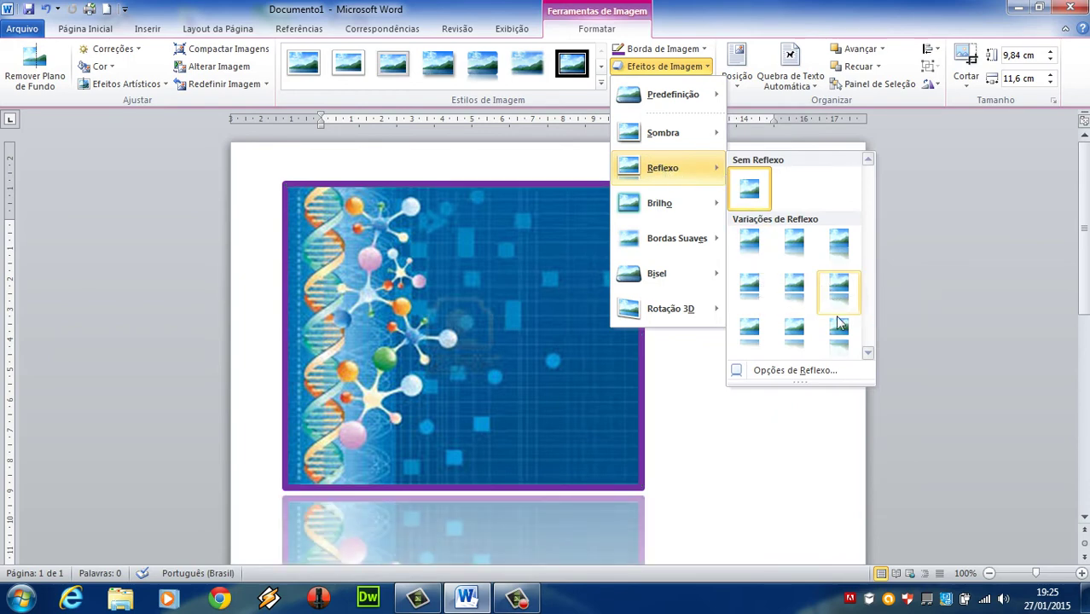
left_click(760, 331)
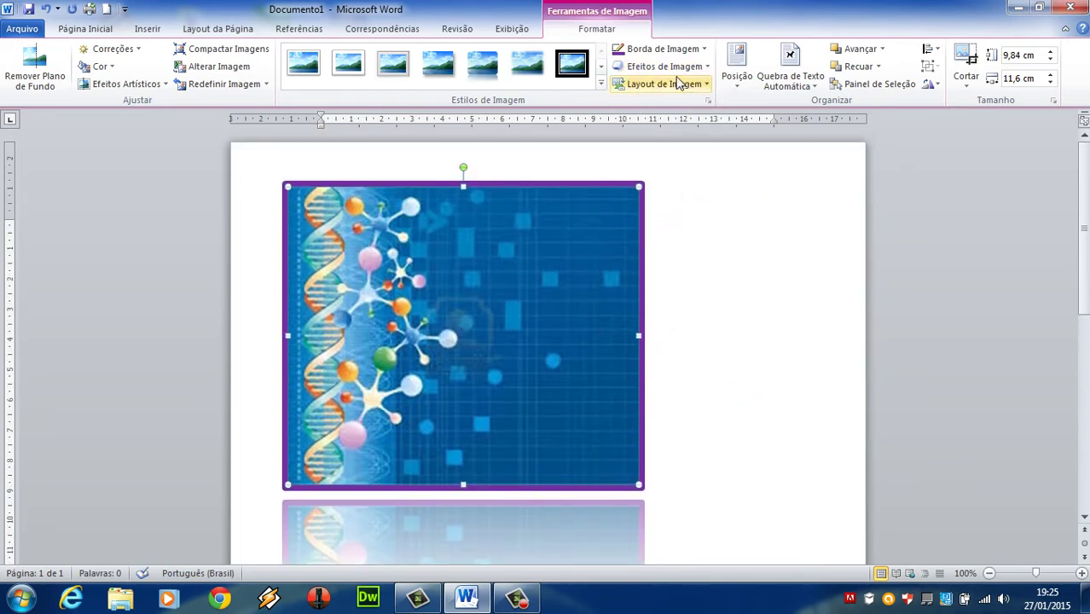
- Preview the bevel effects and look through the 3D rotation and soft edge options without applying any
left_click(674, 67)
mouse_move(698, 276)
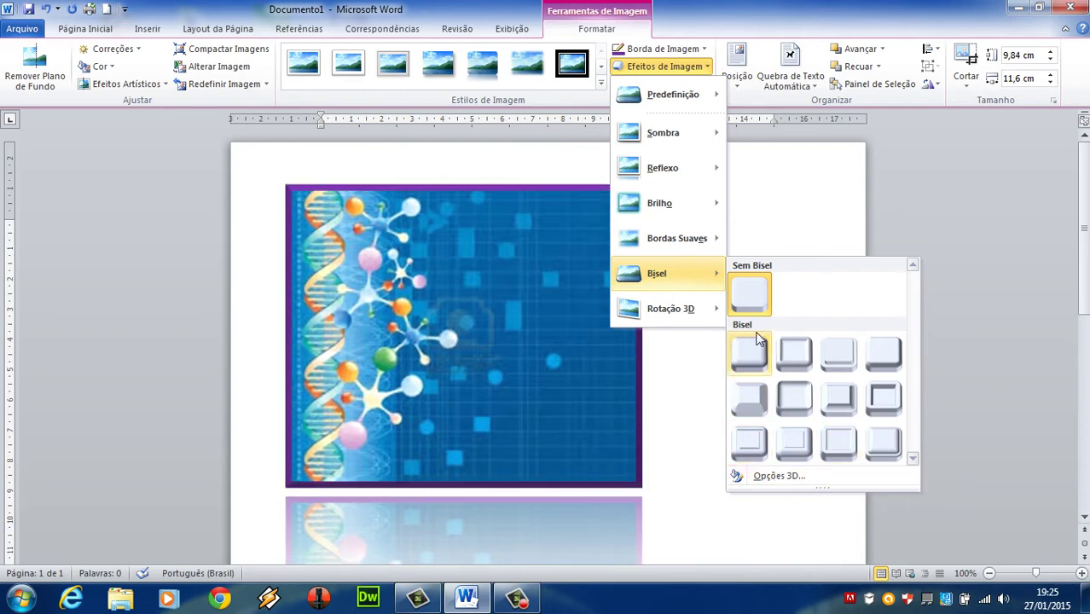
mouse_move(687, 311)
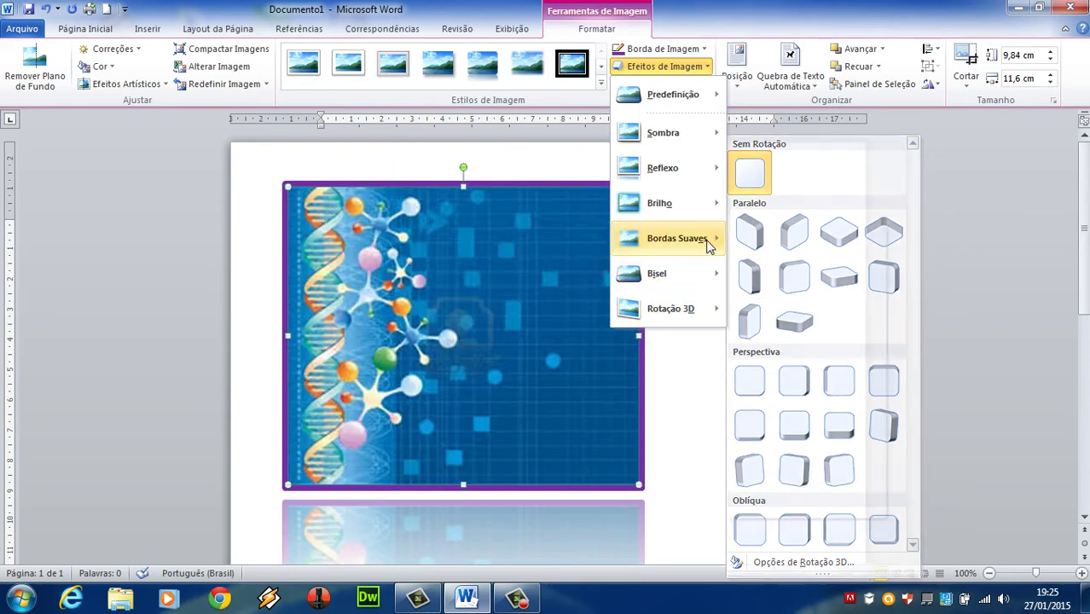
mouse_move(692, 240)
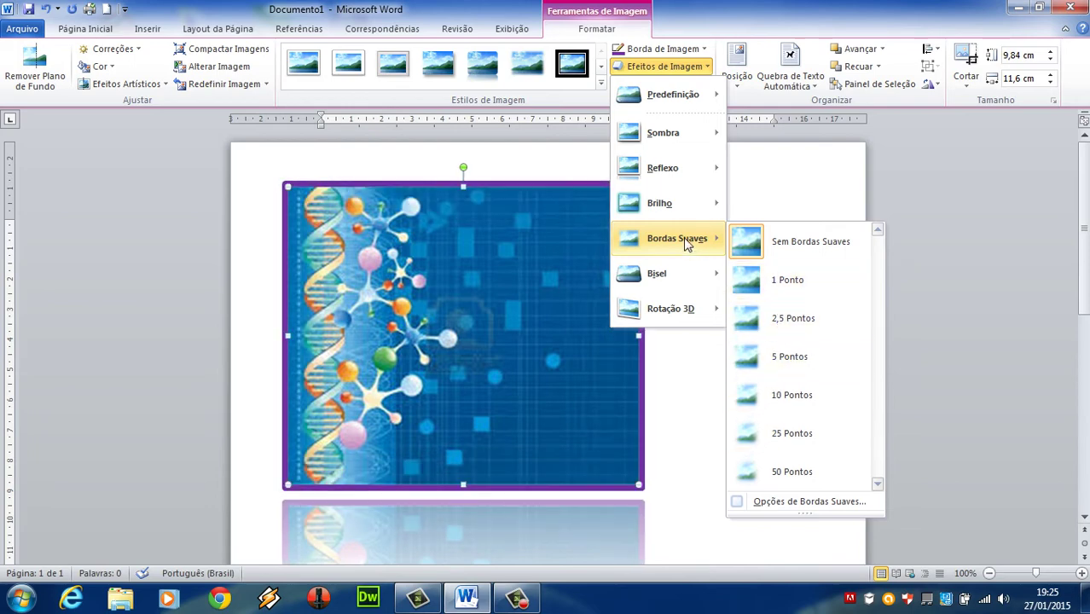
left_click(651, 70)
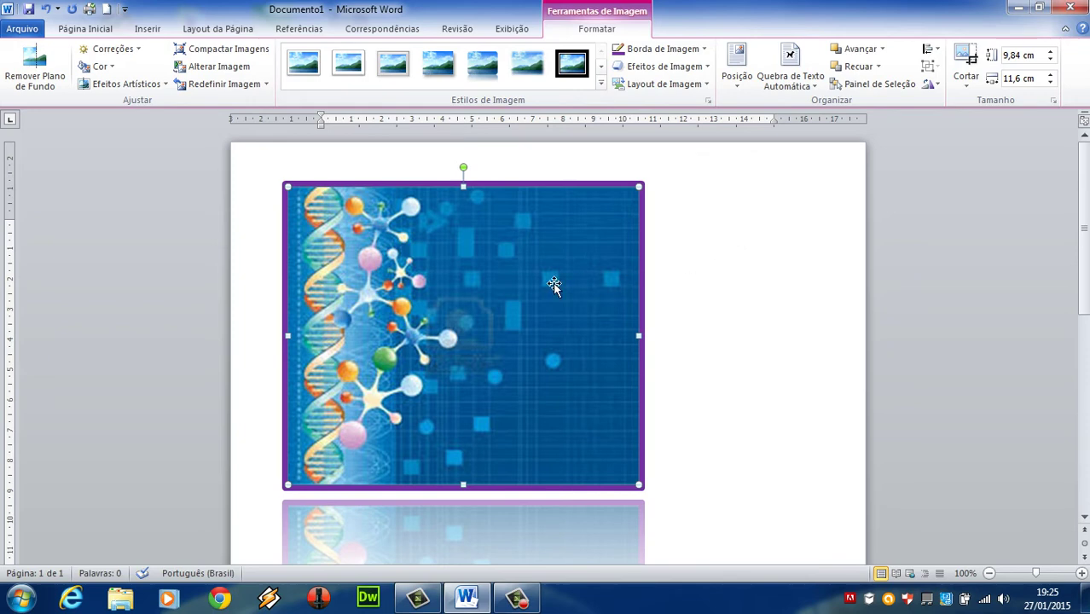
- Move the picture towards the centre of the page and crop its right side to leave a width of about 5.74 cm
left_click_drag(555, 286, 622, 326)
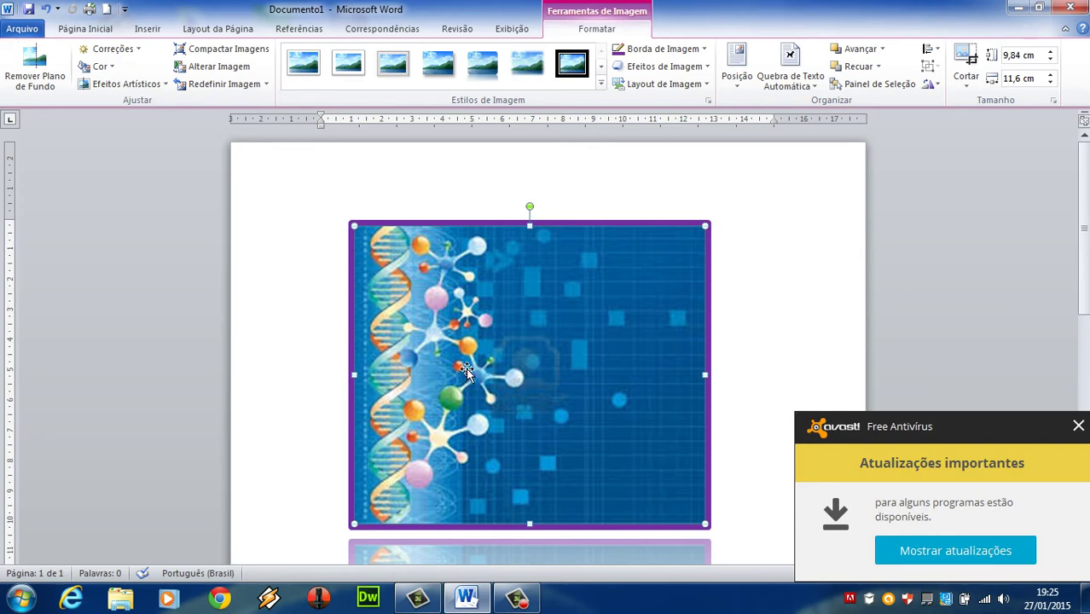
left_click(964, 61)
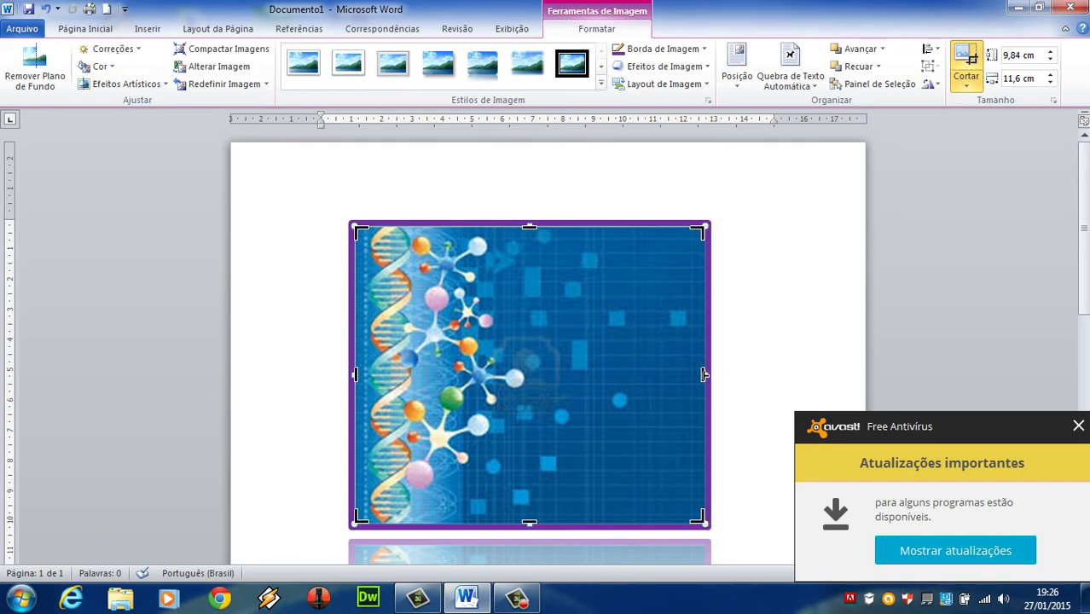
left_click_drag(701, 373, 526, 376)
left_click(772, 246)
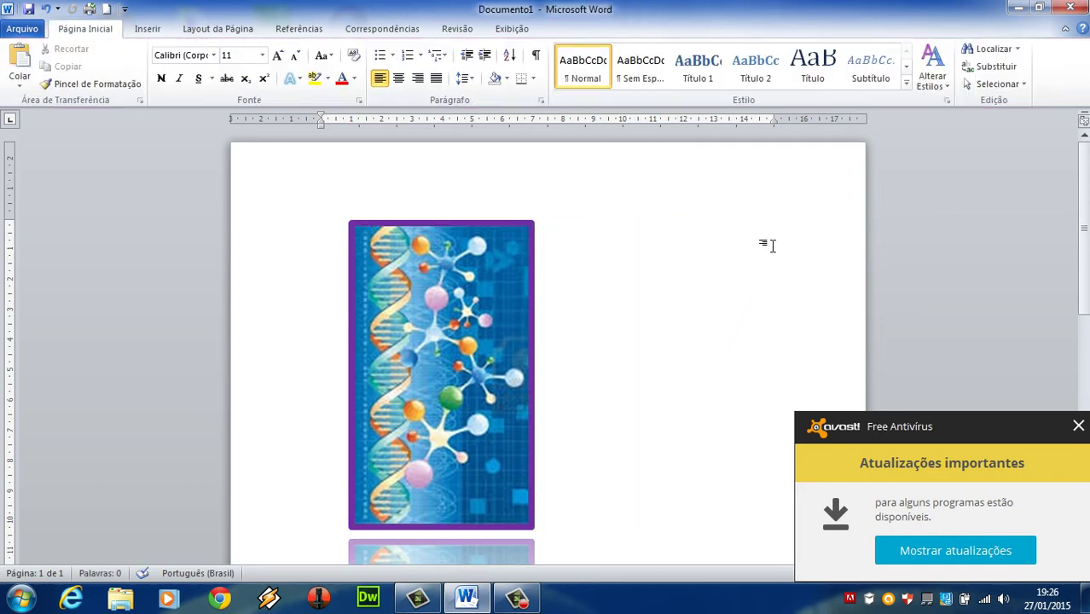
- Crop the top of the picture to leave a height of about 6.36 cm and reposition it near the middle of the page
left_click_drag(474, 338, 578, 316)
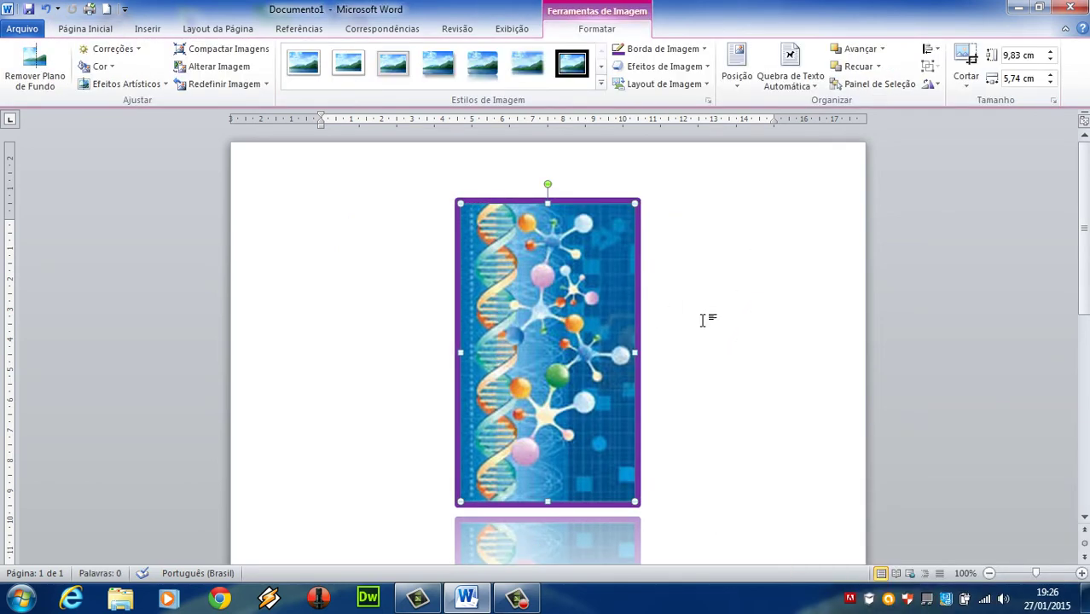
left_click(961, 73)
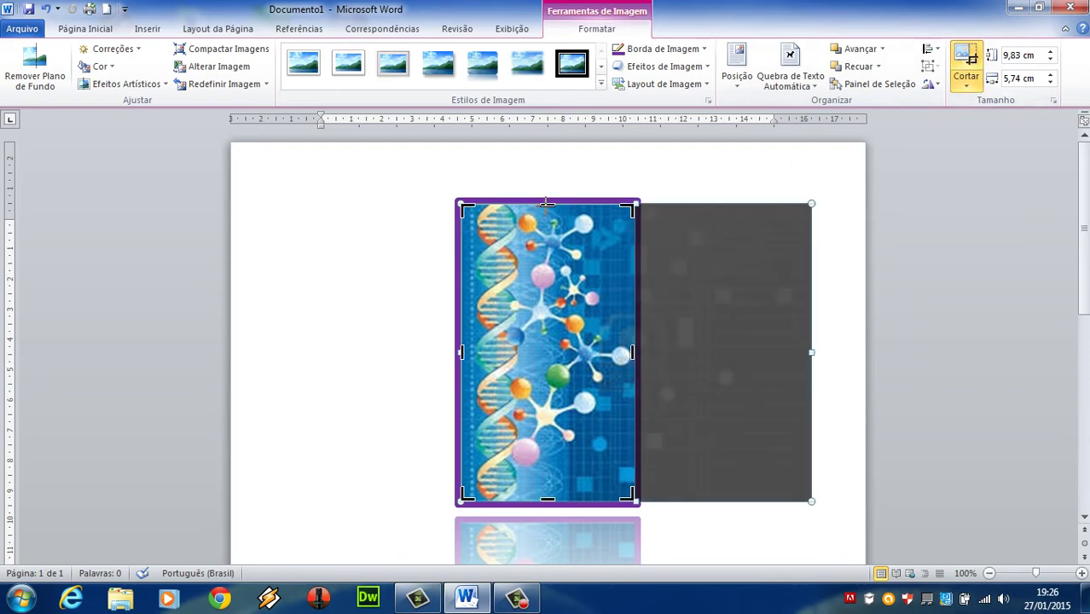
left_click_drag(546, 203, 554, 308)
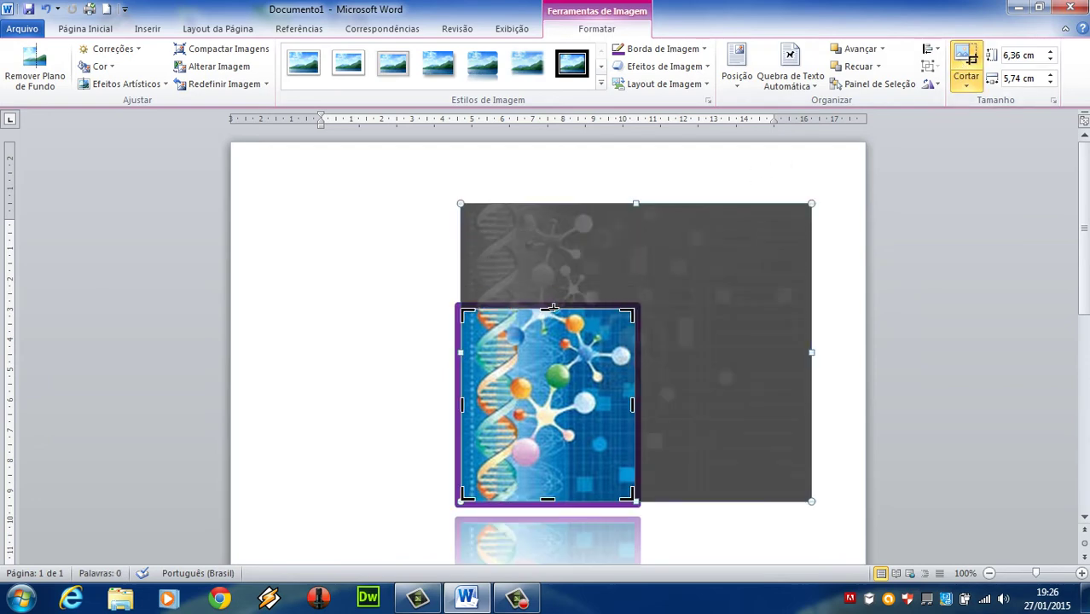
left_click(392, 250)
left_click_drag(548, 366, 577, 394)
left_click(714, 385)
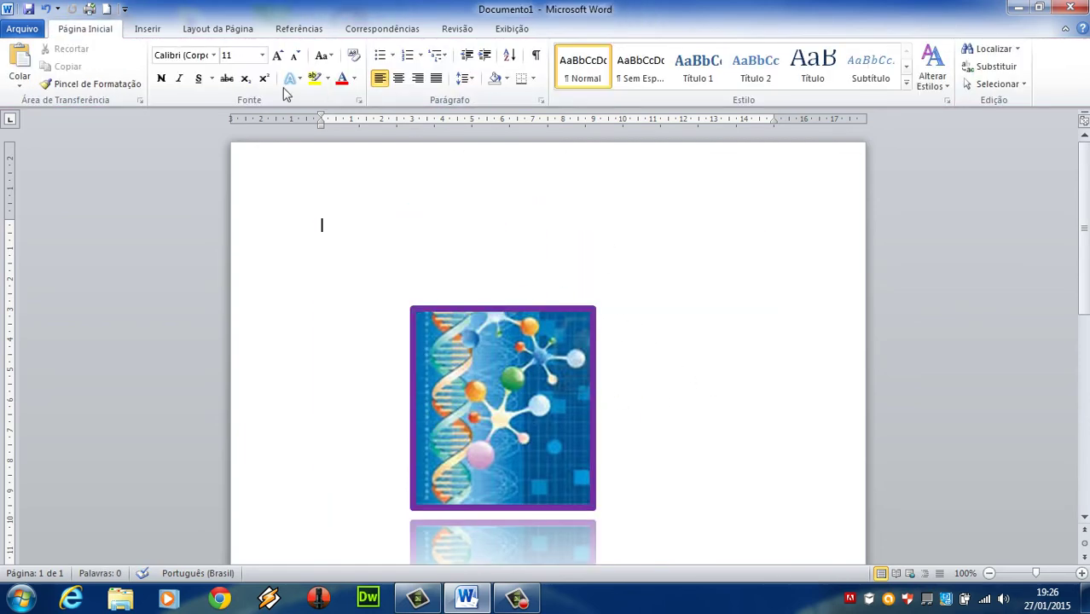
- Insert the picture named images from the Imagens library into the document
left_click(151, 33)
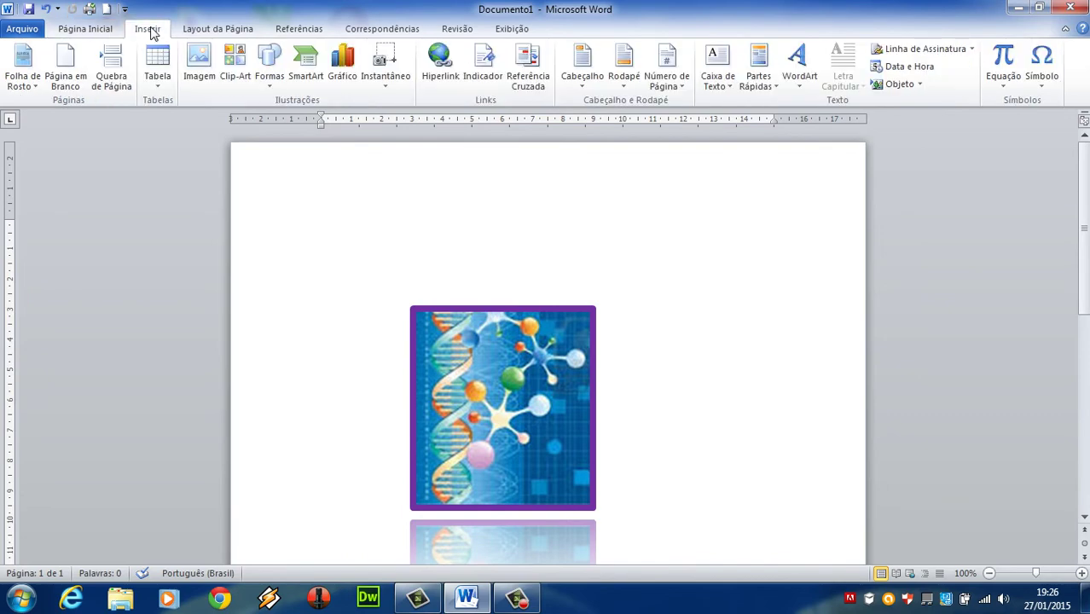
left_click(208, 77)
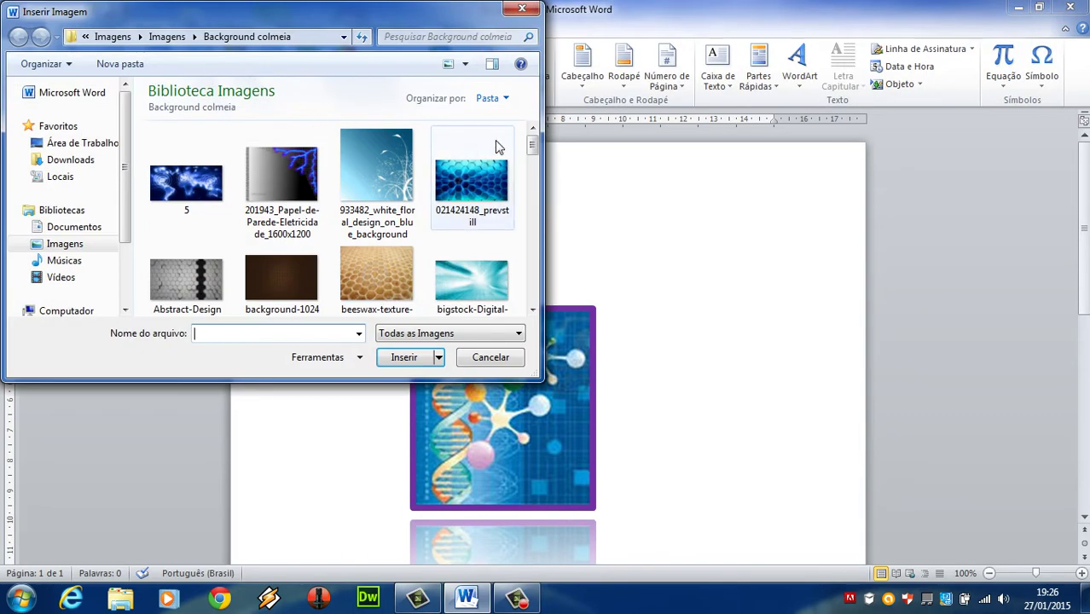
left_click(56, 244)
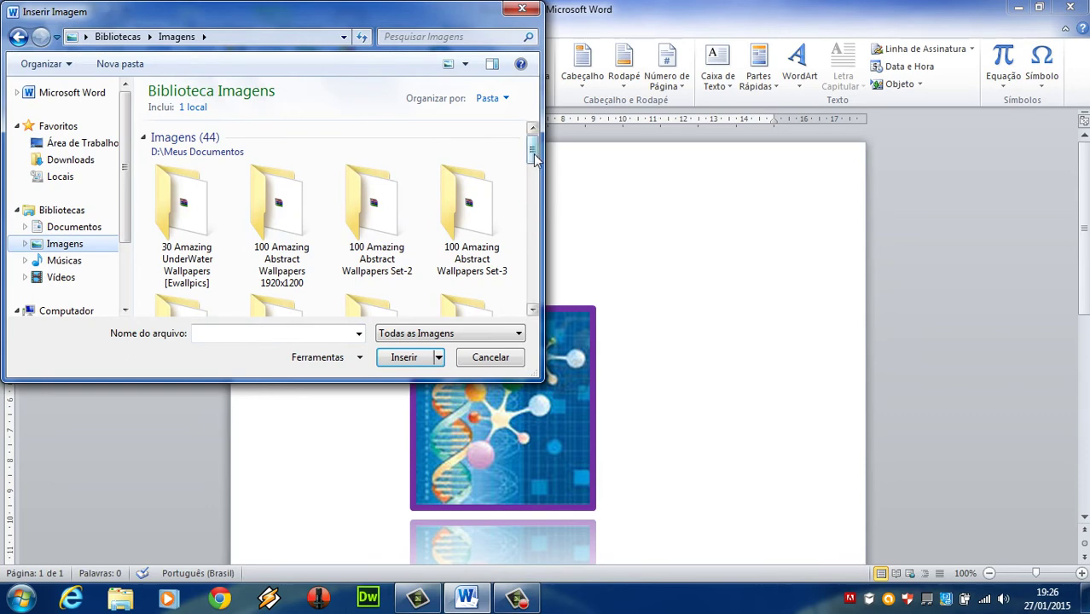
left_click(533, 227)
left_click_drag(534, 228, 536, 256)
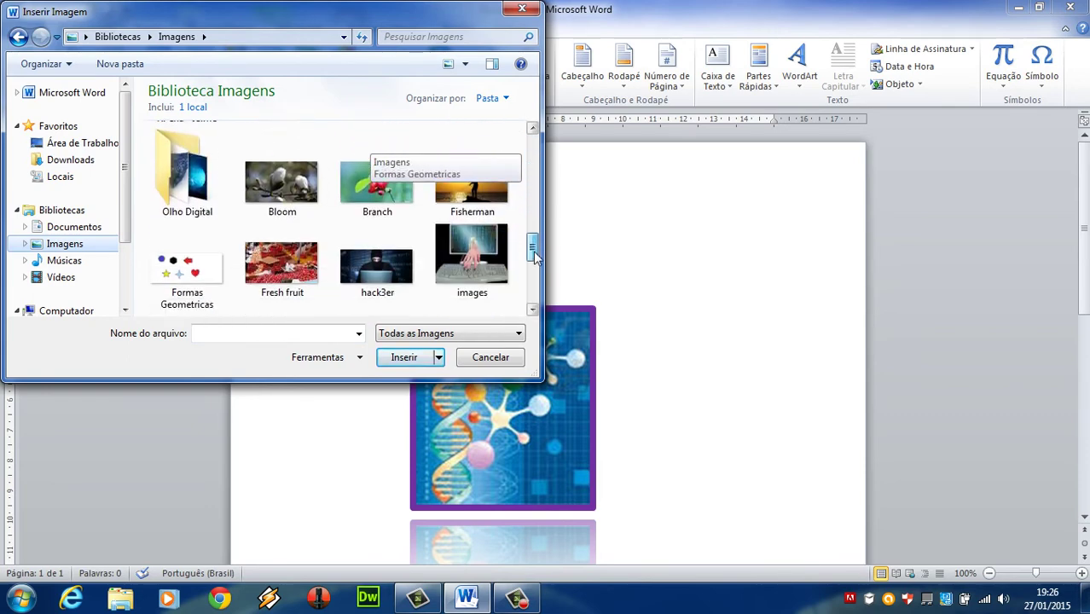
double_click(465, 249)
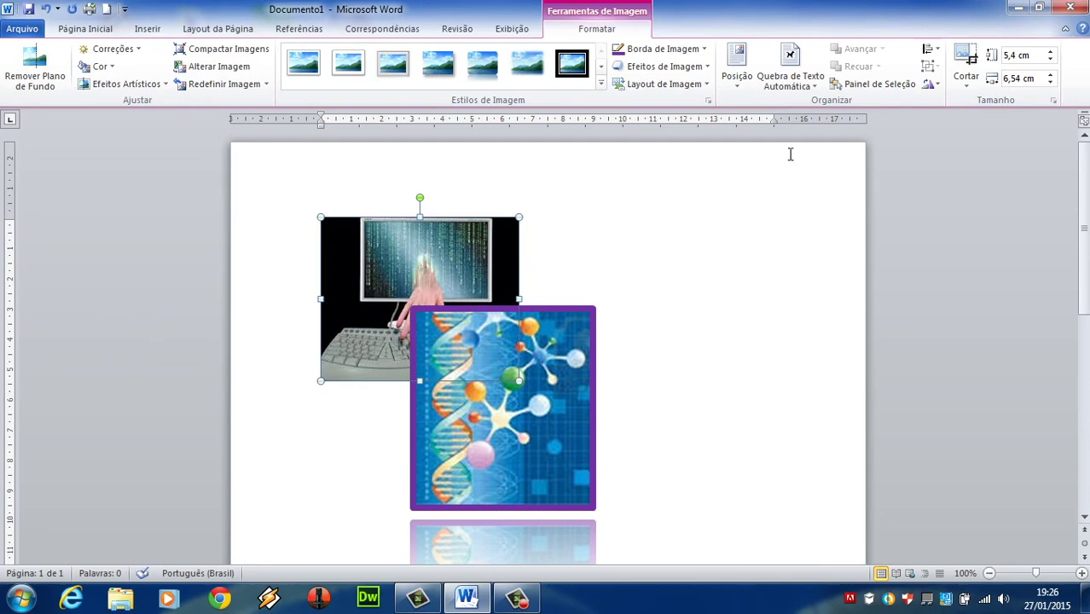
- Move the DNA picture clear of the new picture, down and to the right, with text wrapping Em frente ao texto
left_click_drag(502, 340, 657, 464)
left_click(788, 82)
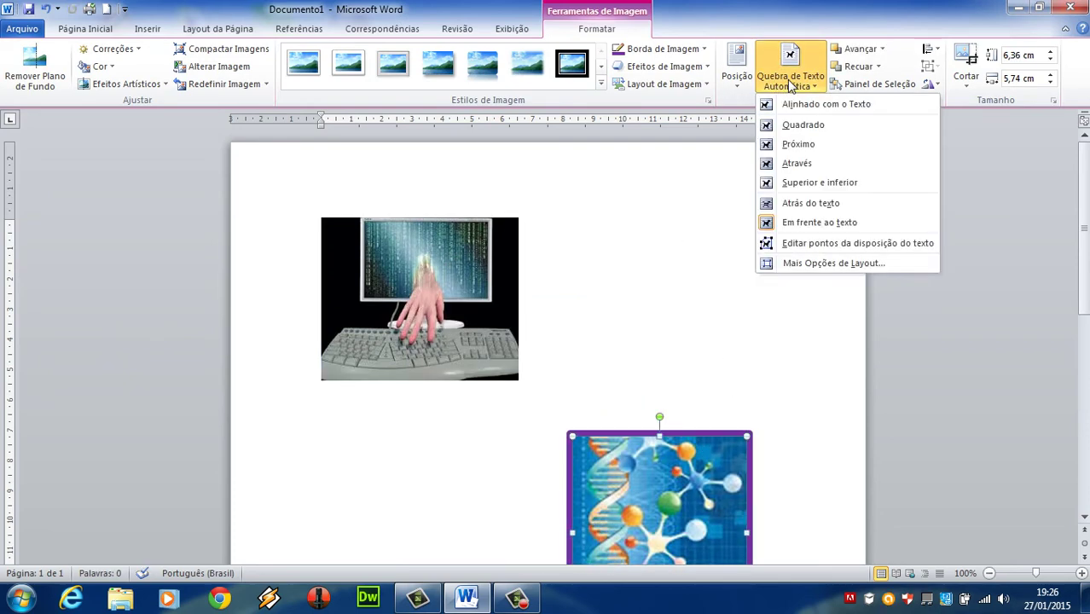
left_click(811, 224)
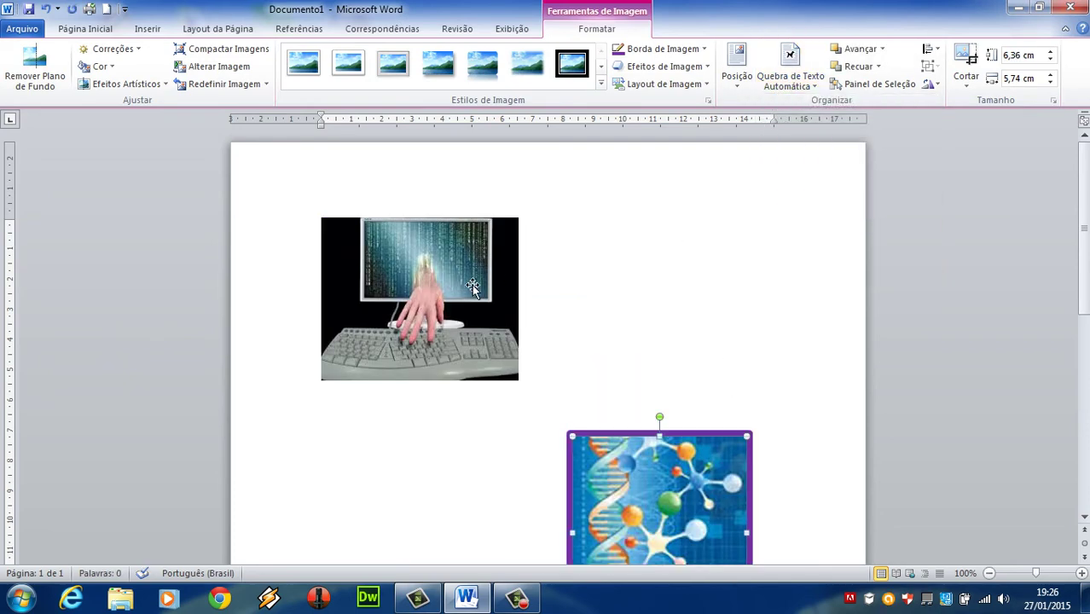
- Set the computer picture's text wrapping to Em frente ao texto and move it freely on the page
left_click(459, 287)
left_click(789, 82)
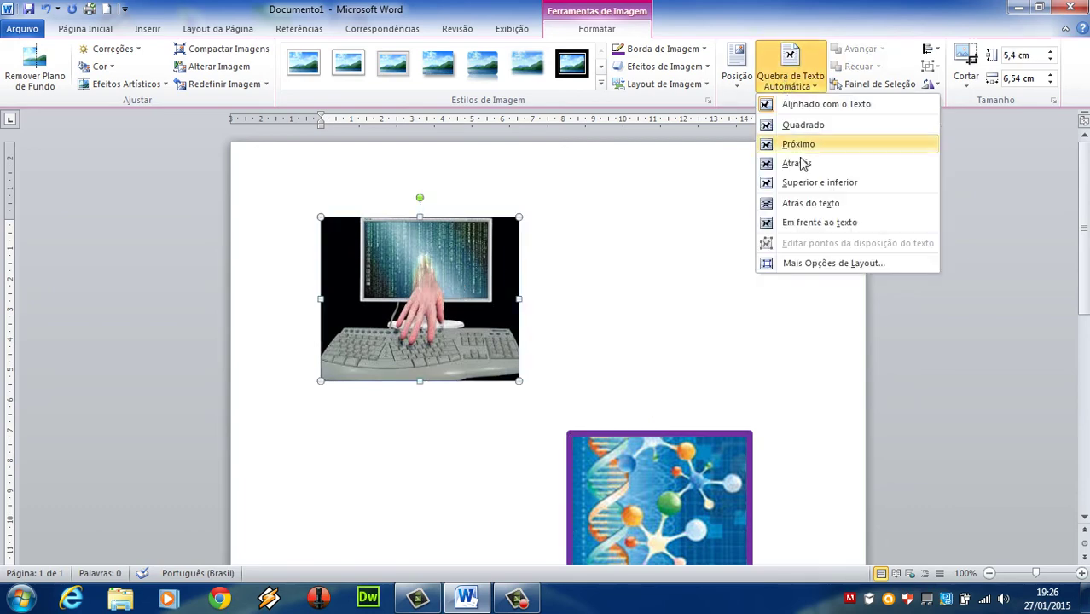
left_click(806, 222)
left_click_drag(431, 280, 716, 235)
key("ctrl+z")
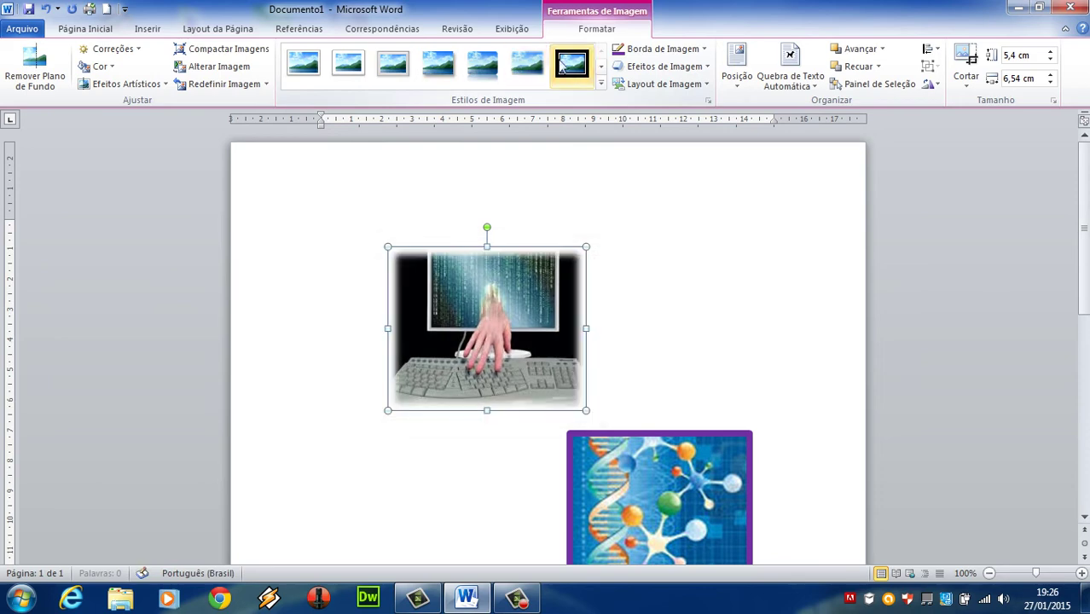
- Apply the reflected rounded rectangle style to the computer picture and place it near the page's upper-left corner
left_click(483, 64)
key("ctrl+z")
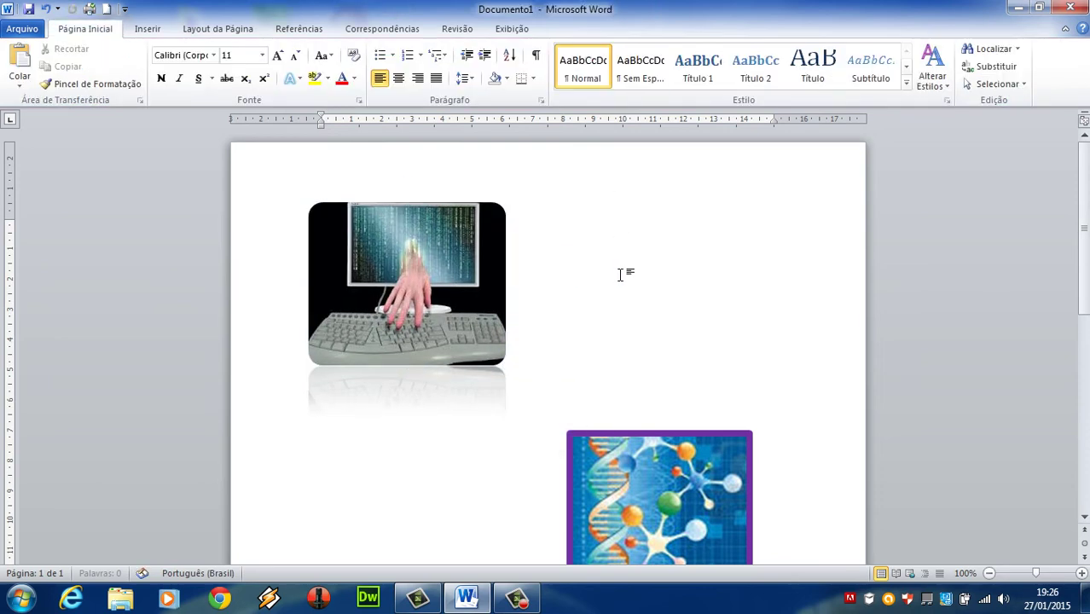
- Recolour the computer picture with the pale washout variation and enlarge it slightly from its lower-right corner
left_click(489, 260)
double_click(489, 260)
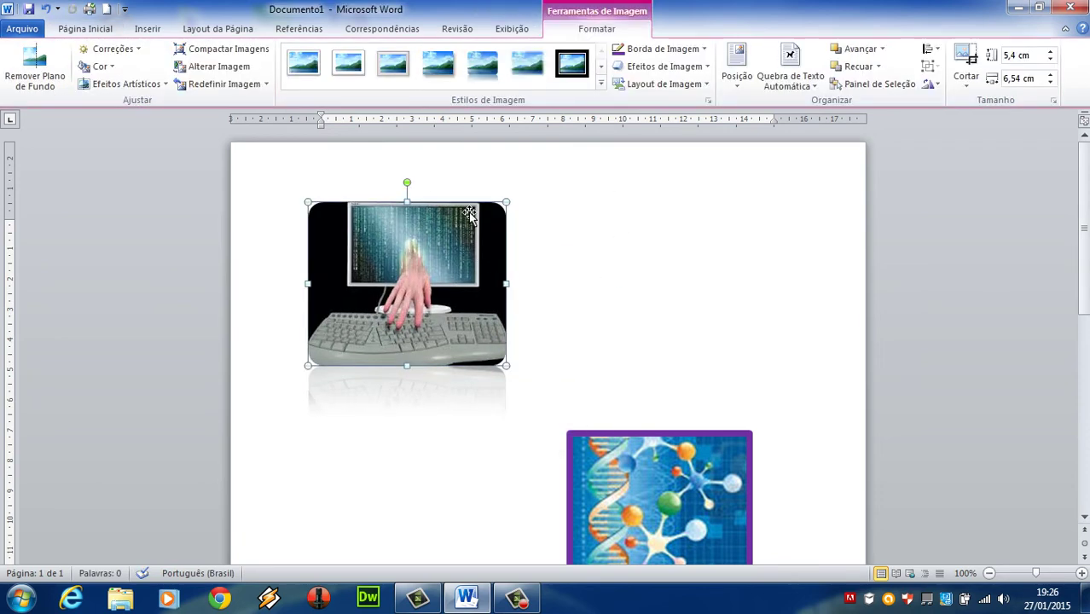
left_click(102, 67)
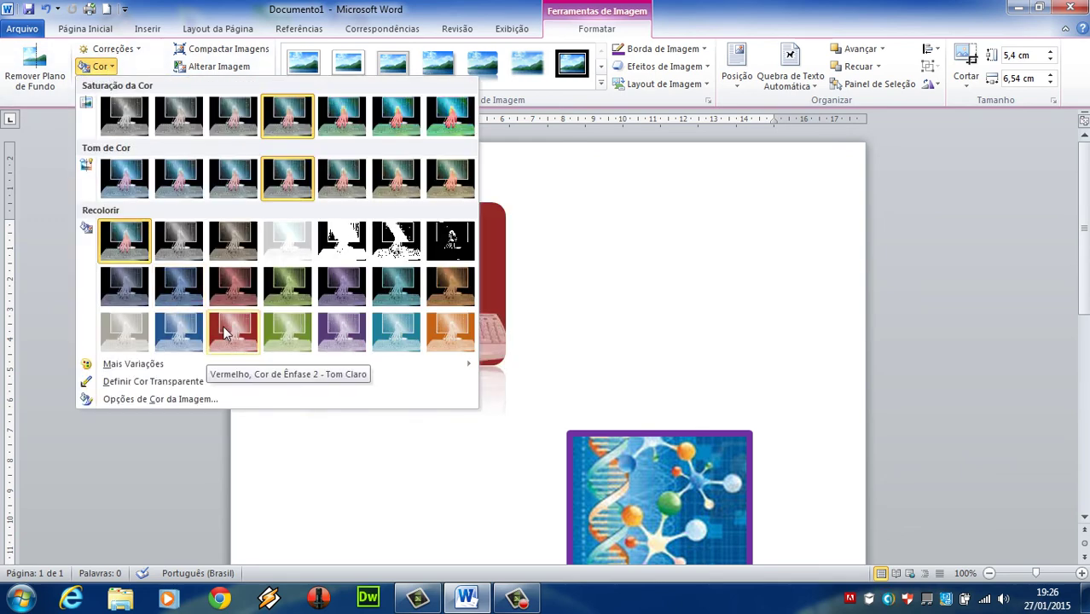
left_click(292, 244)
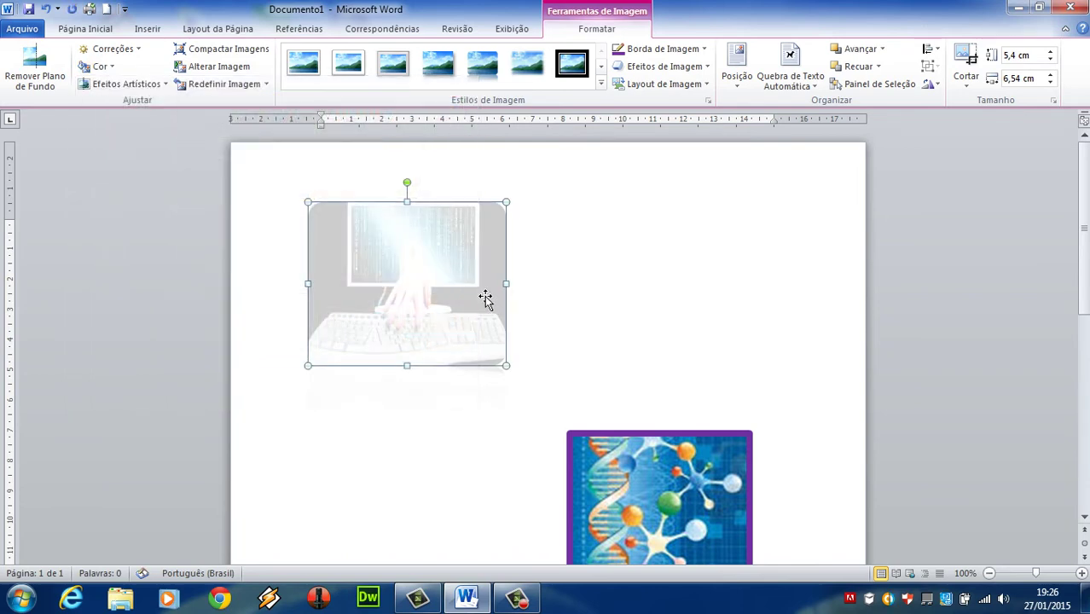
left_click_drag(508, 369, 537, 394)
- Recolour the DNA picture with the same pale washout variation
left_click(725, 444)
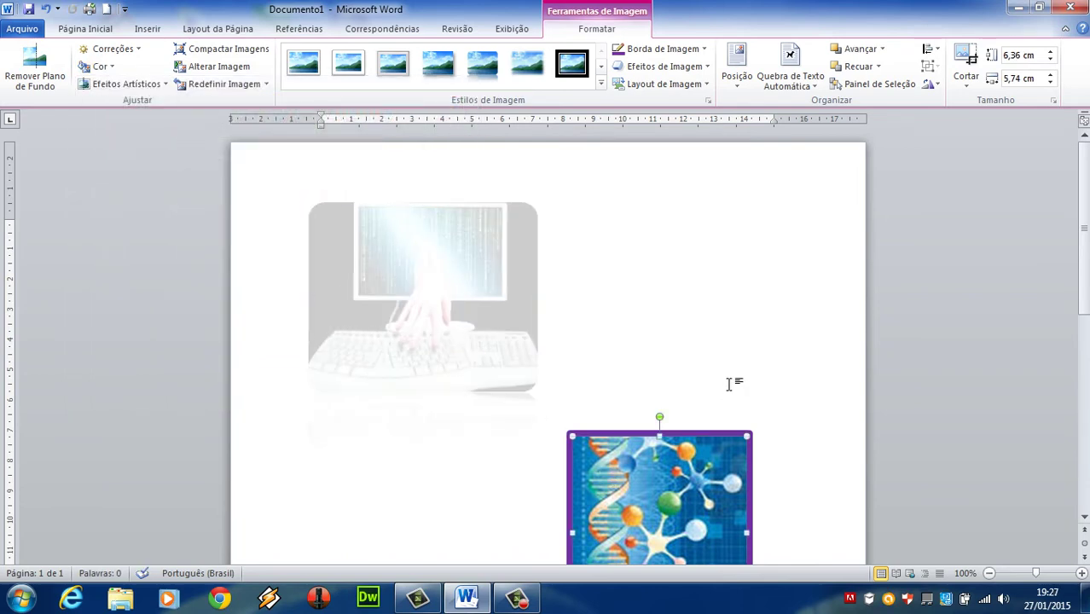
left_click(109, 70)
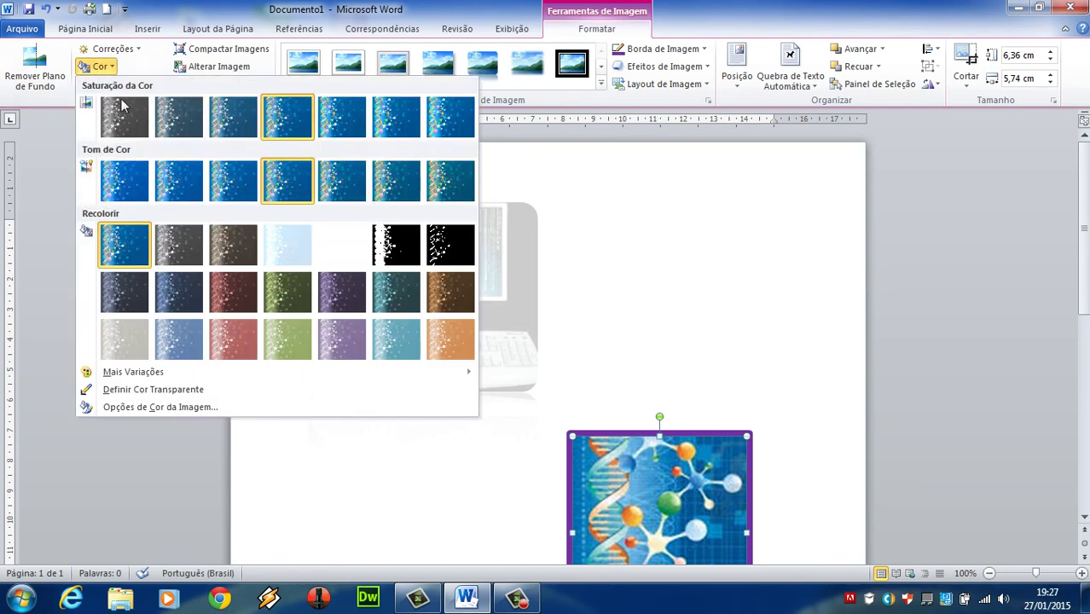
left_click(286, 247)
- Move the DNA picture beside the computer picture and enlarge it to about 8.68 cm high by 7.83 cm wide
left_click_drag(641, 444, 742, 258)
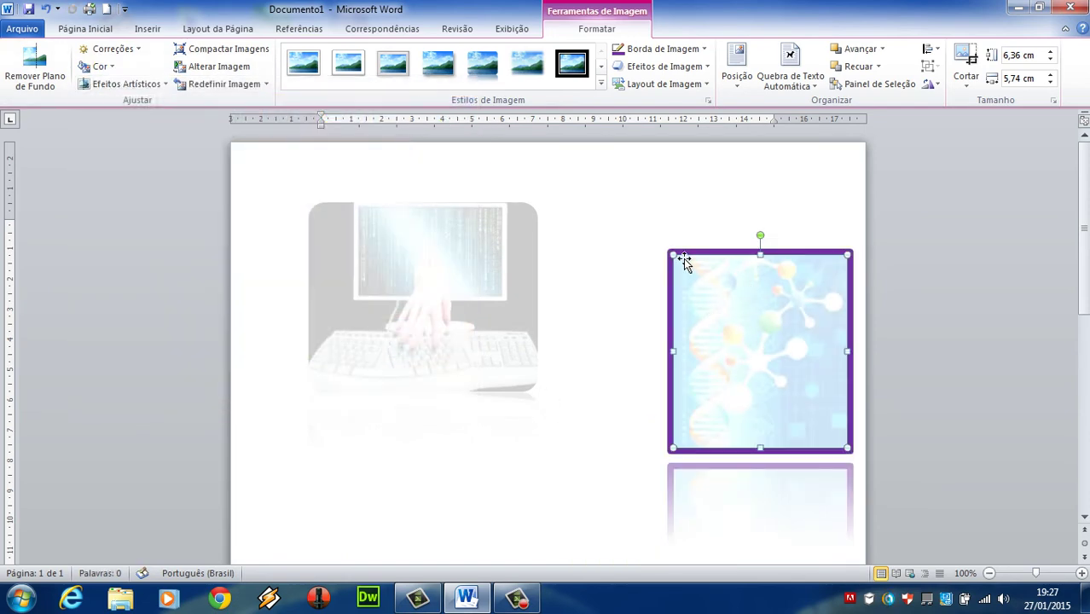
left_click_drag(670, 254, 603, 177)
left_click_drag(708, 261, 673, 277)
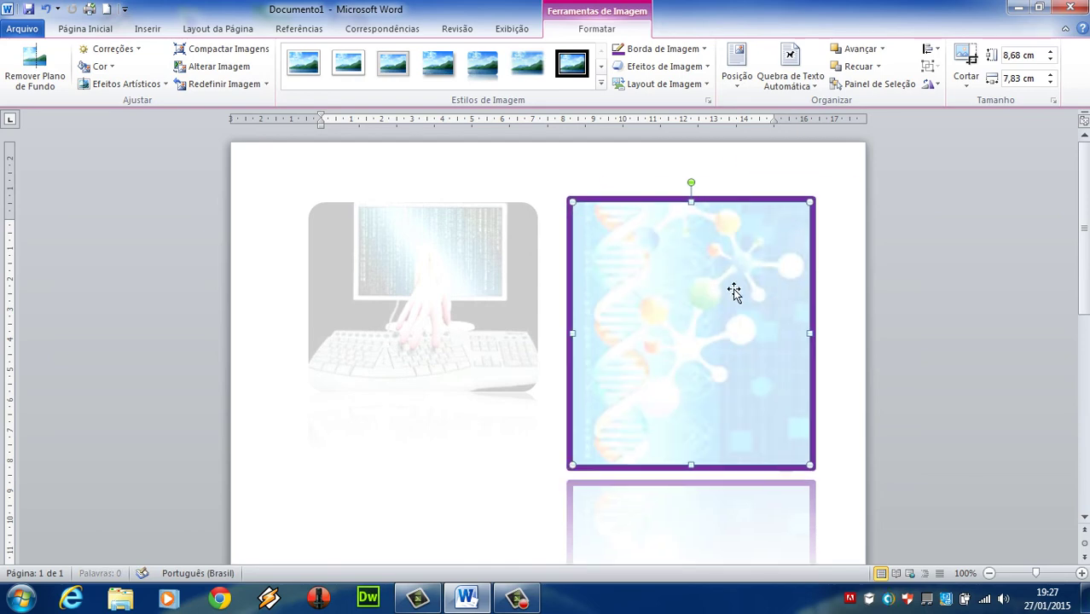
left_click(820, 191)
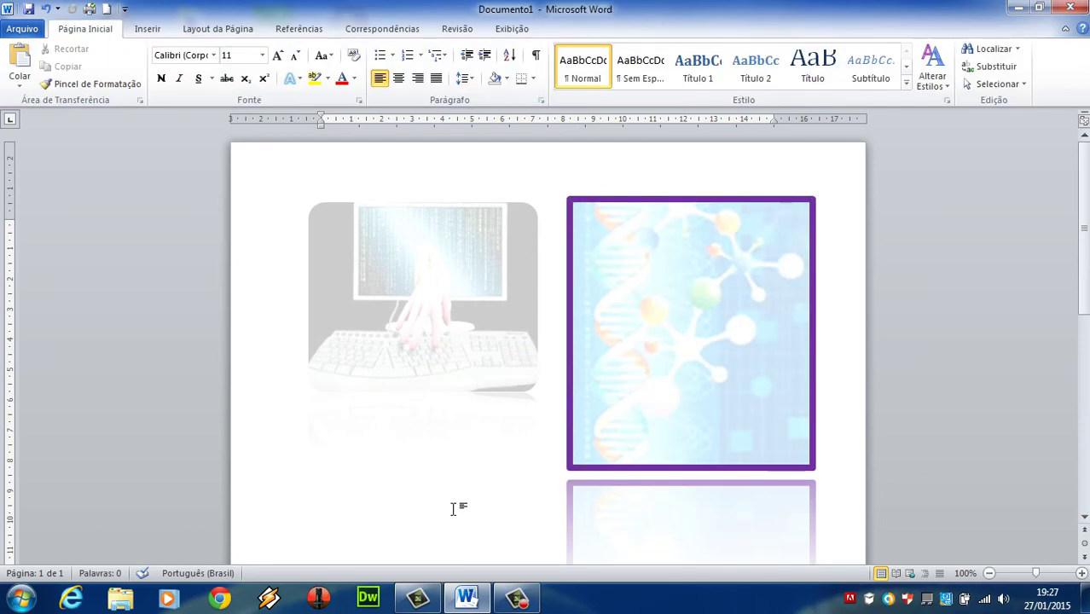
- Push both washed-out pictures down the page to leave blank space above them
scroll(734, 228, "down", 10)
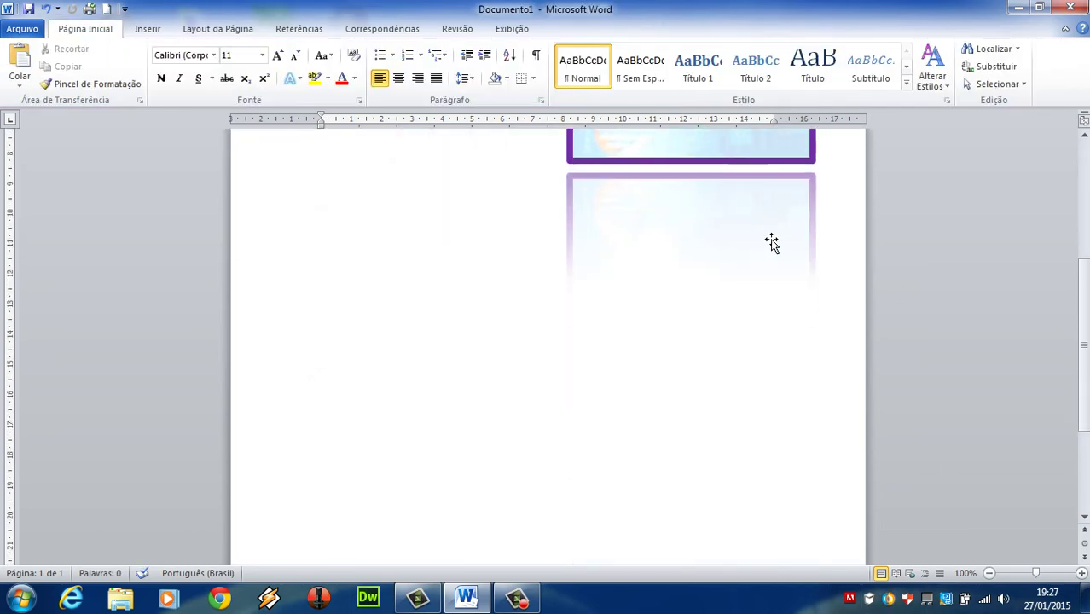
scroll(773, 230, "up", 3)
scroll(852, 295, "up", 5)
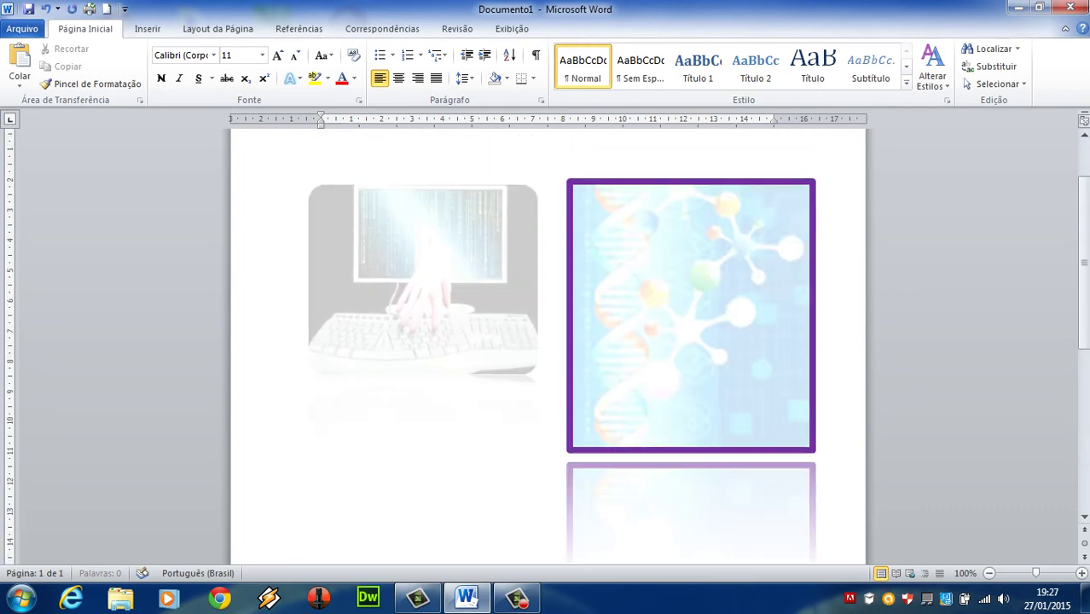
scroll(546, 358, "up", 4)
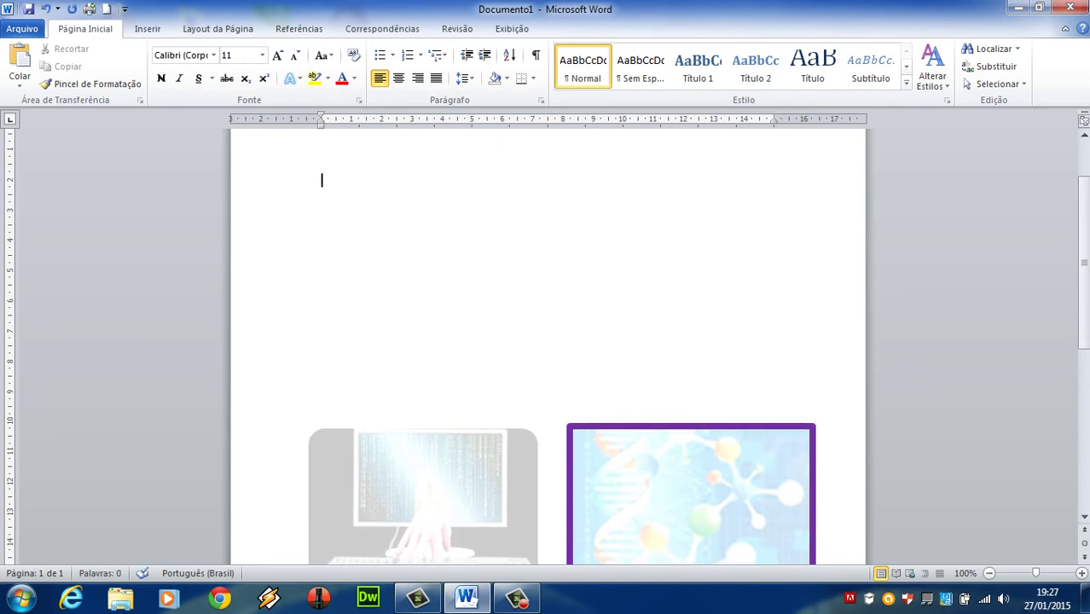
scroll(808, 311, "up", 2)
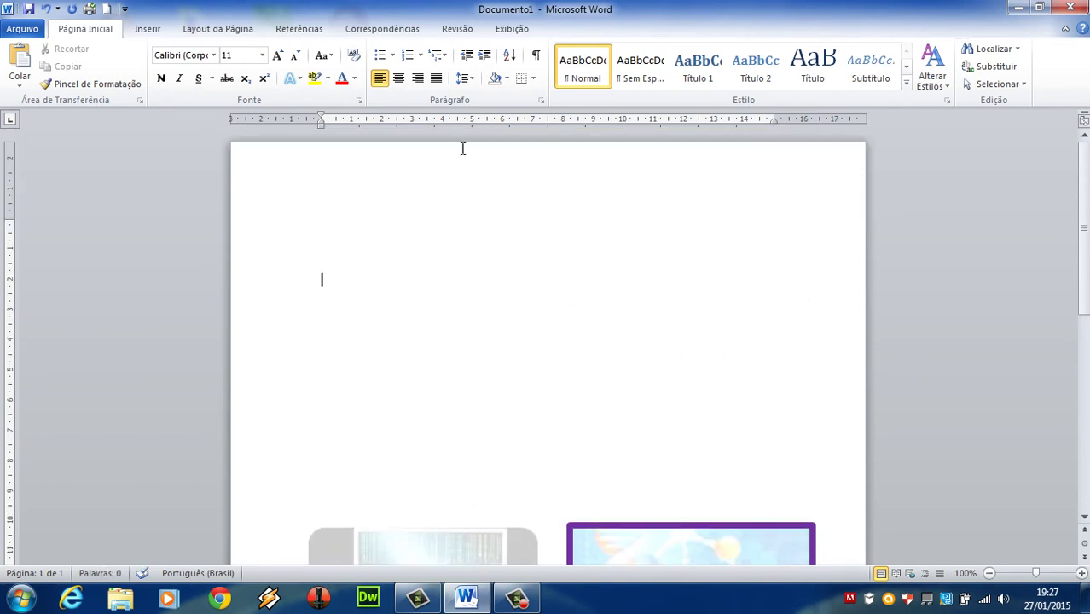
- Search the clip art for "professor" and insert the image of the teacher at the board
left_click(147, 28)
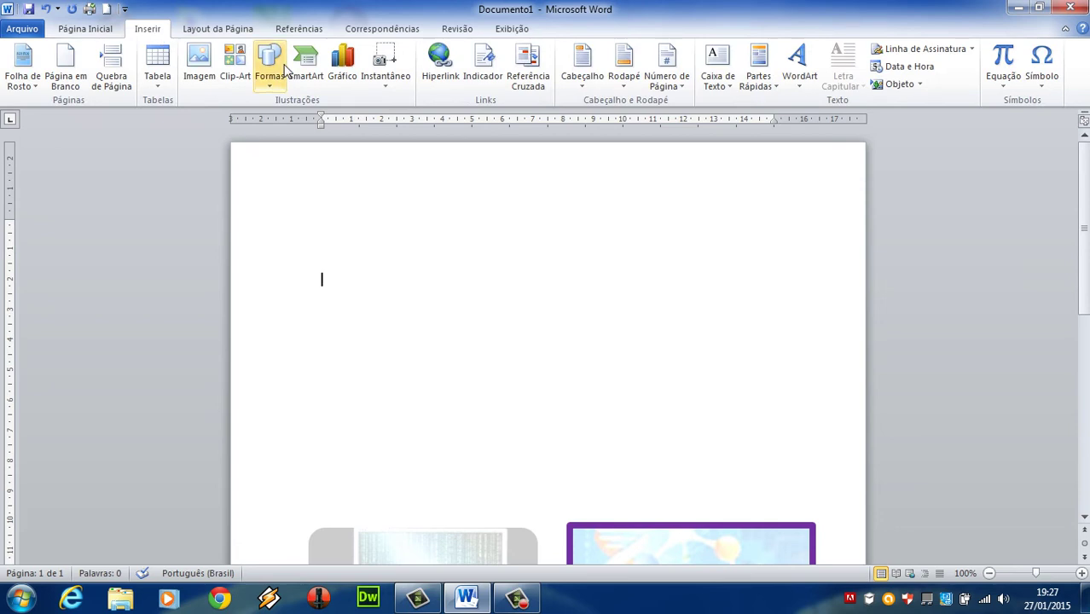
left_click(240, 69)
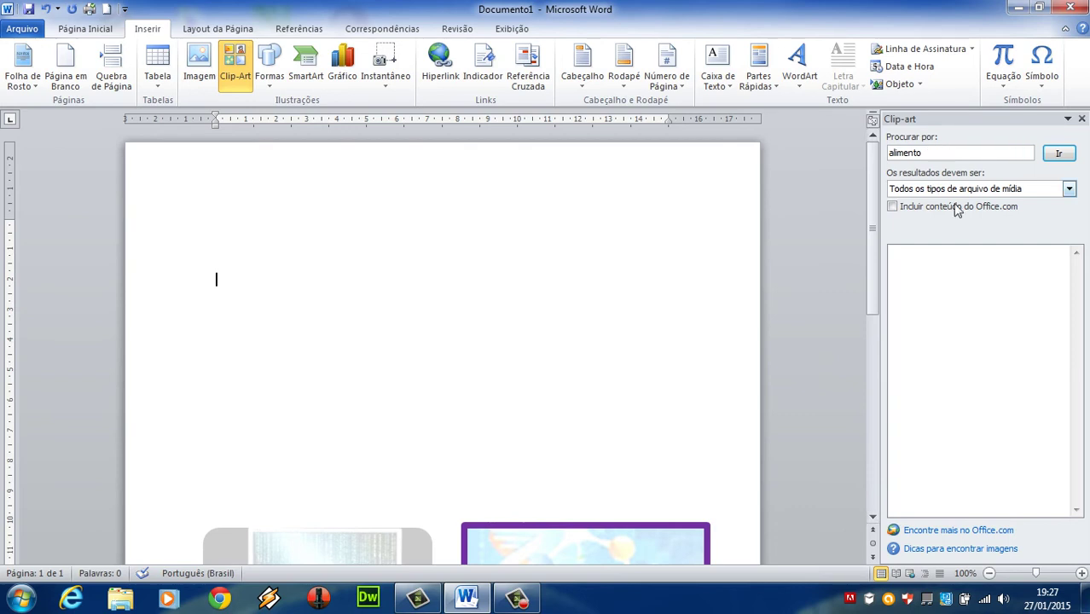
left_click(996, 150)
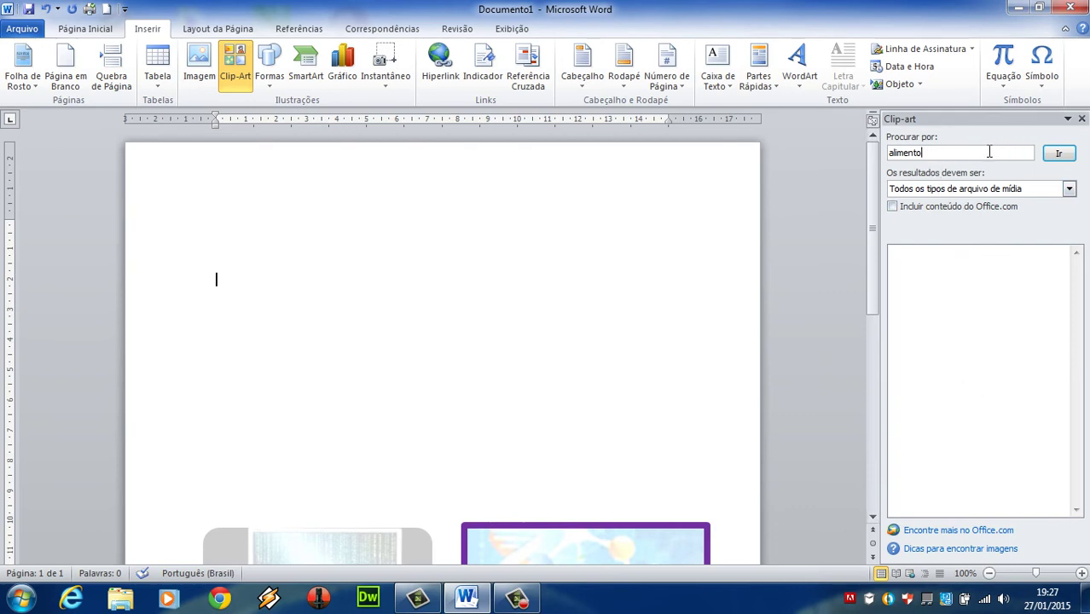
left_click_drag(921, 153, 884, 169)
key("BackSpace")
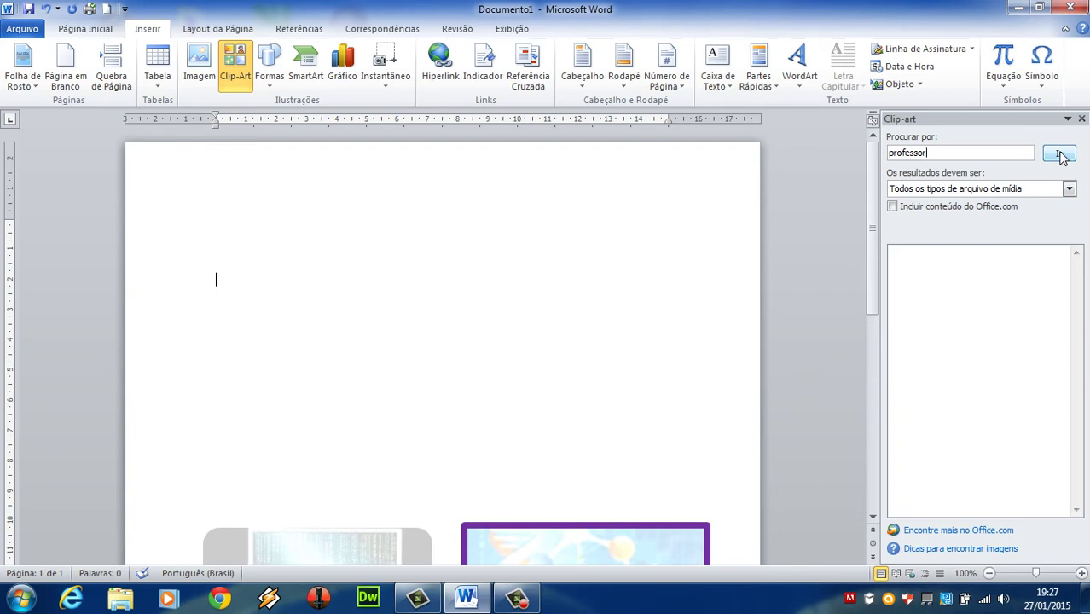
left_click(1059, 154)
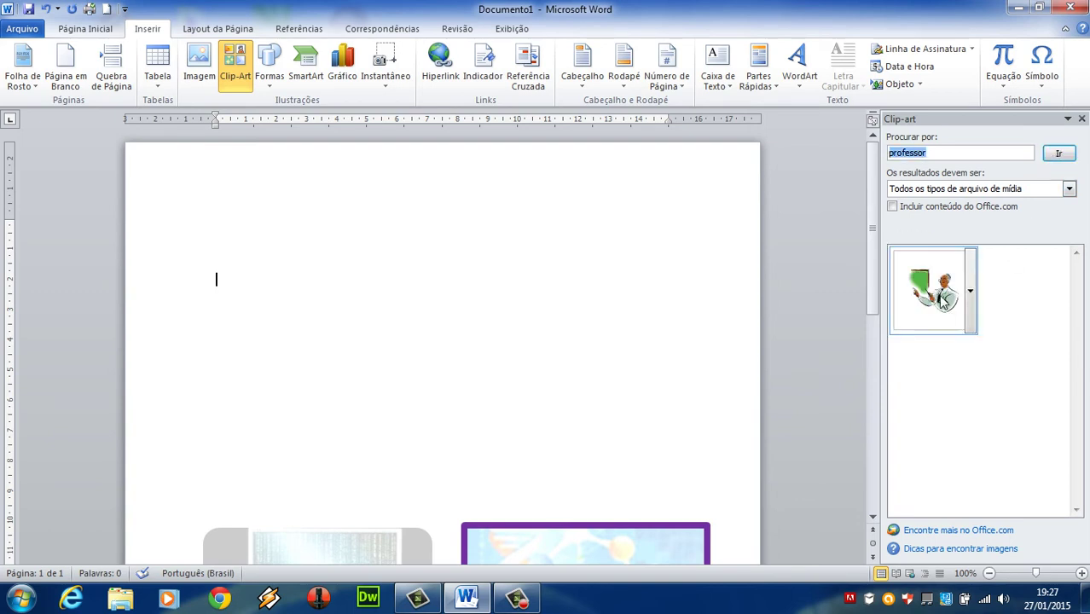
left_click(942, 297)
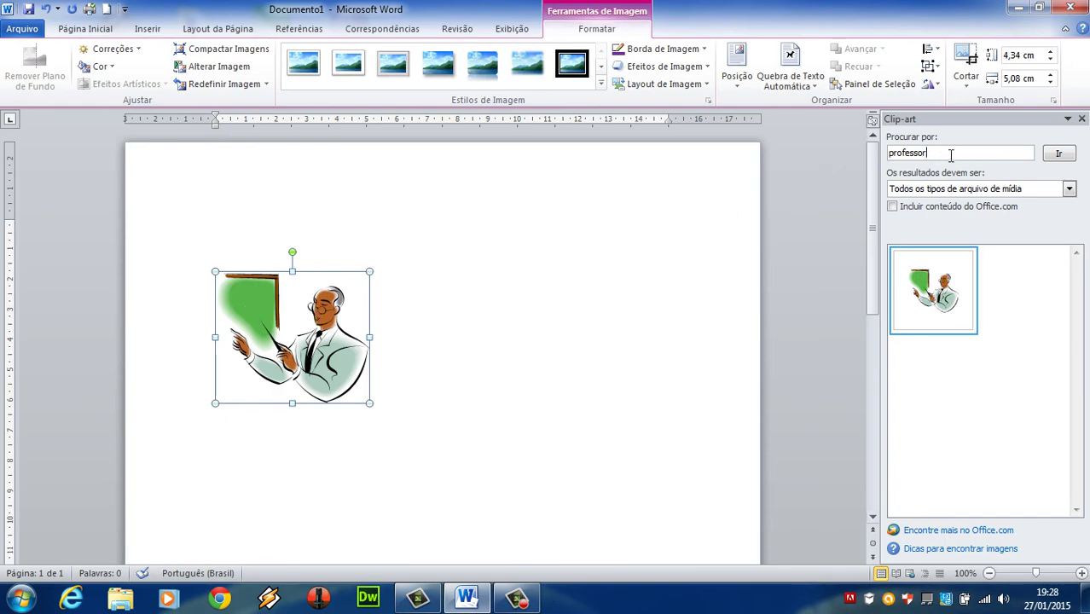
- Search the clip art for "alimento" and insert the toaster image next to the teacher
left_click_drag(948, 153, 836, 156)
left_click(1087, 599)
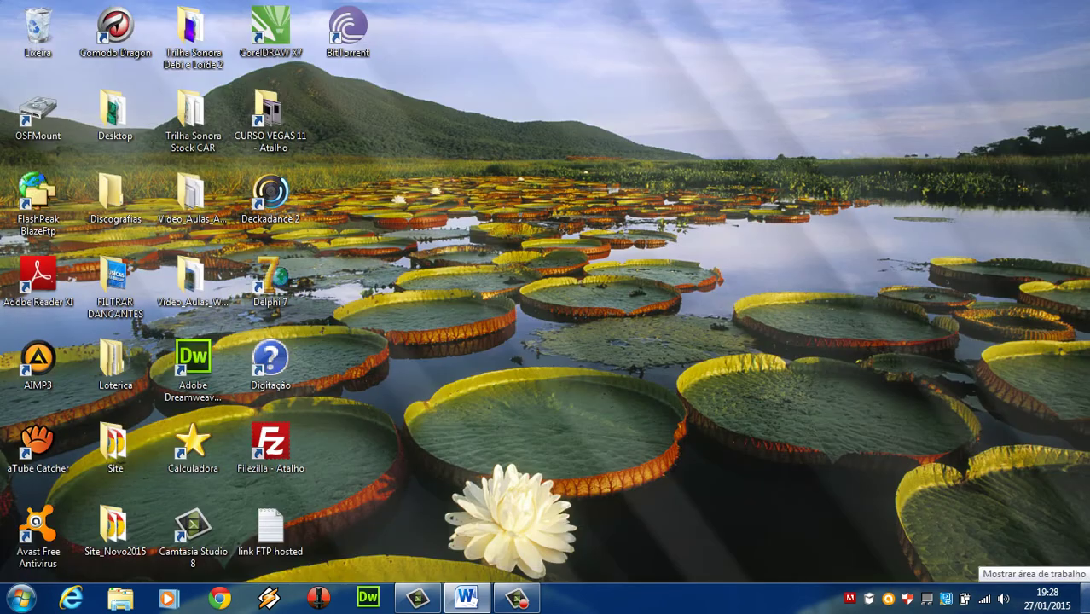
left_click(1087, 599)
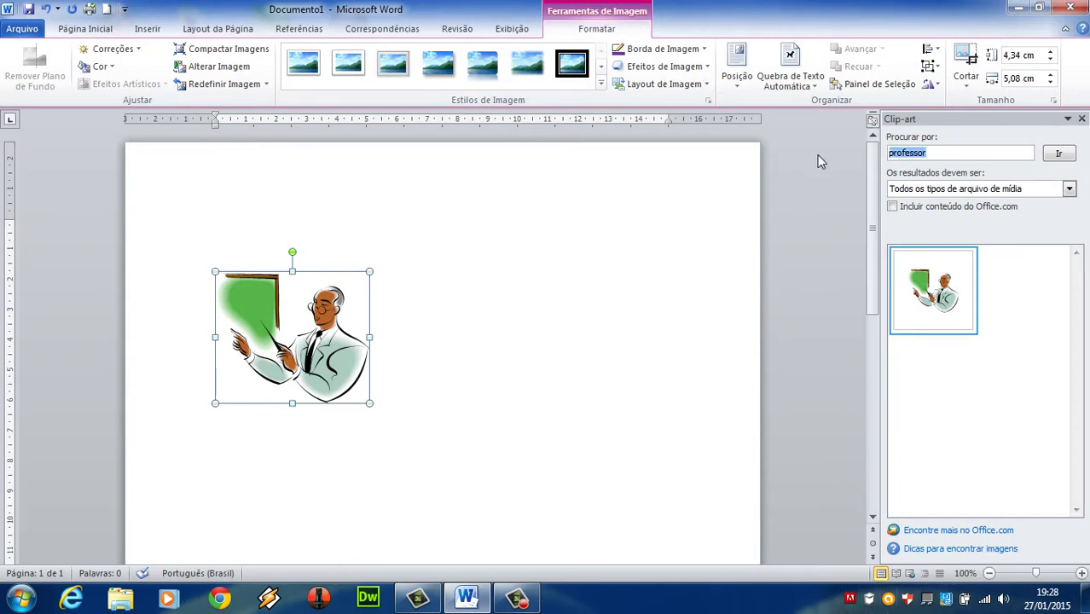
type("alimento")
left_click(1059, 153)
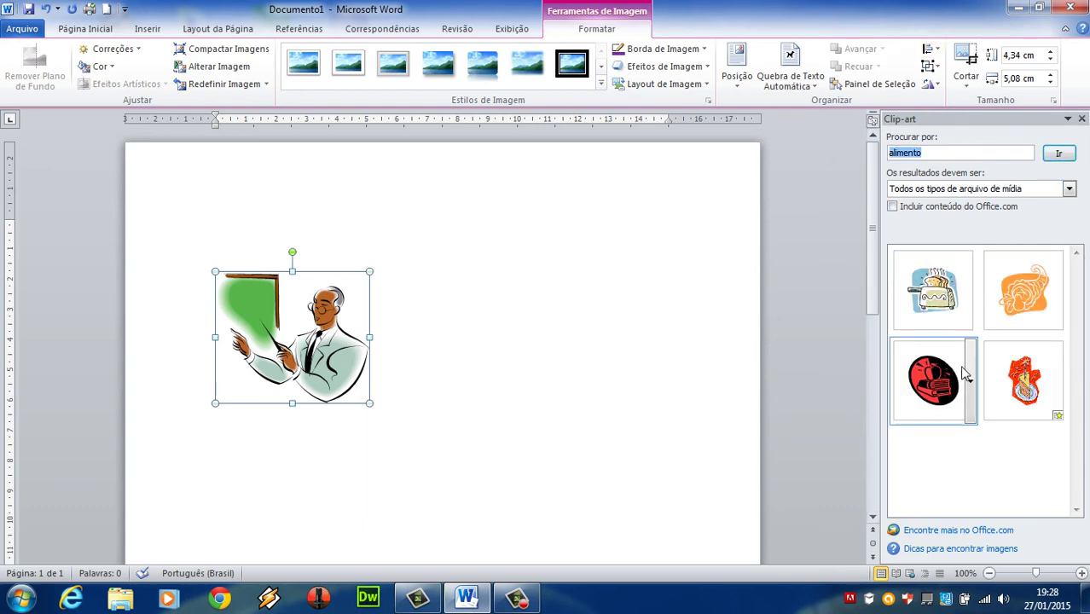
left_click(939, 295)
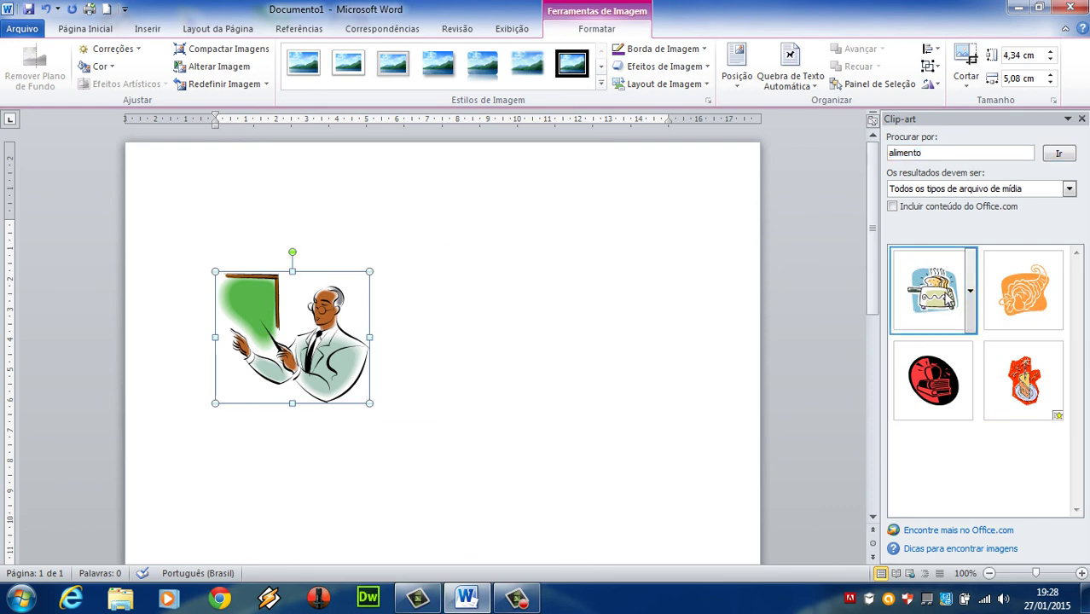
left_click(603, 305)
- Set the toaster image's text wrapping to Em frente ao texto and move it towards the page's upper right
left_click(471, 333)
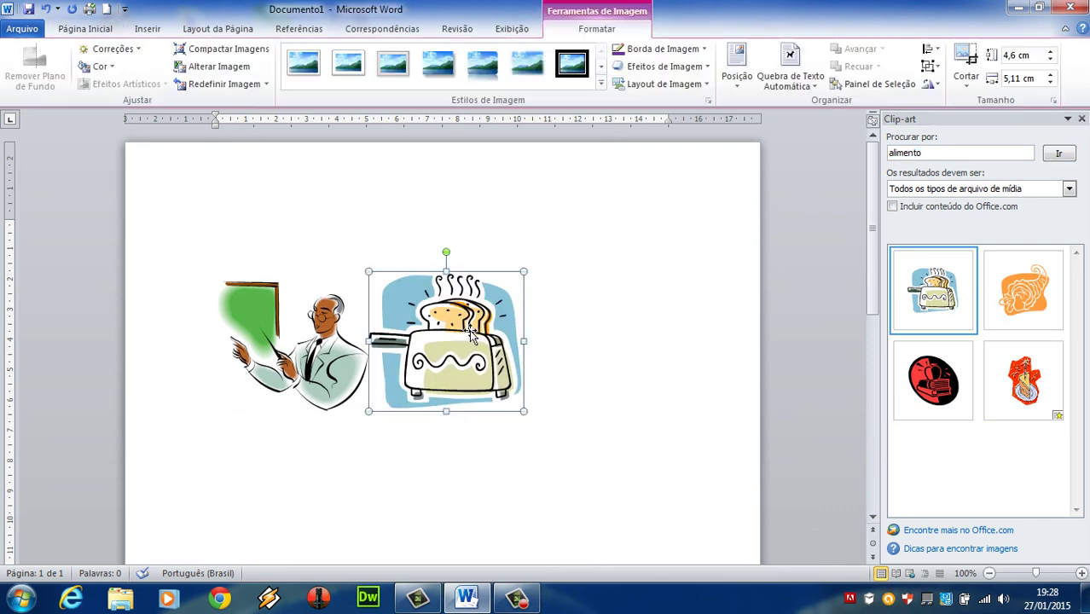
left_click(783, 86)
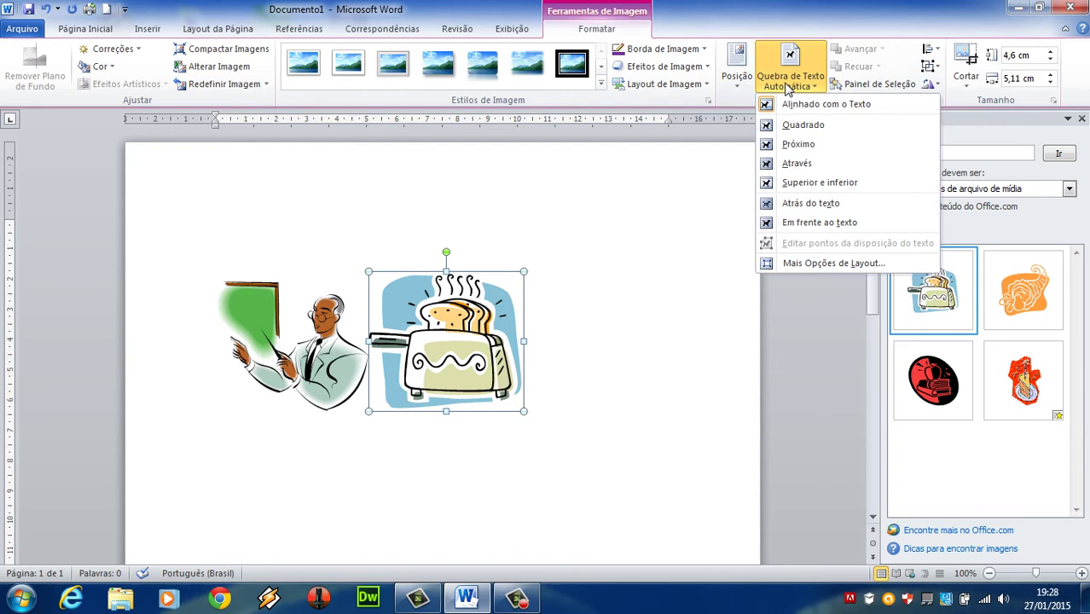
left_click(817, 222)
left_click_drag(415, 336, 561, 266)
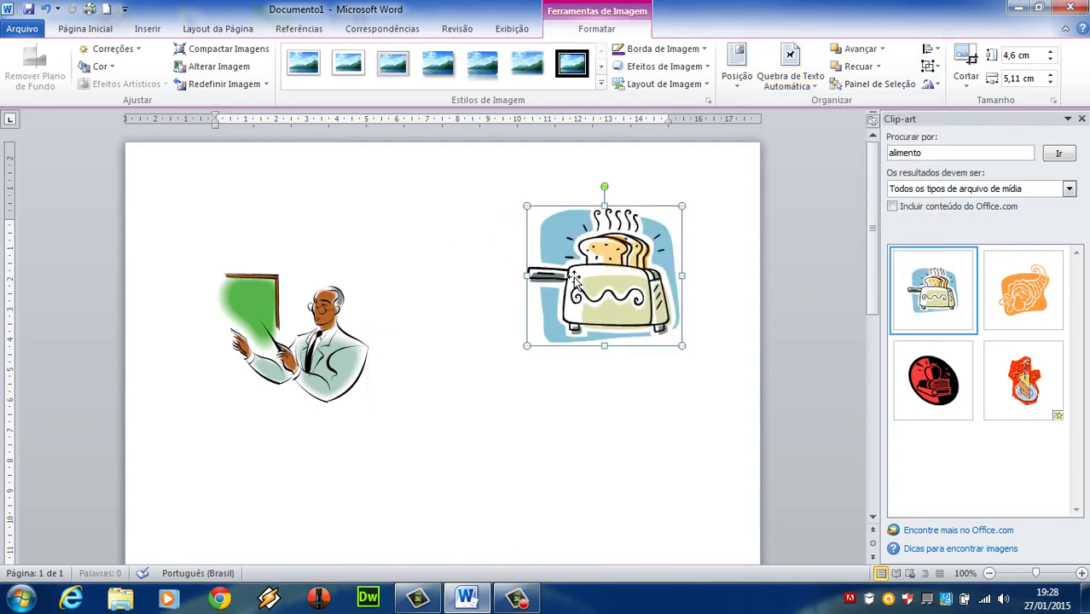
- Move the toaster image lower, then set the teacher image's wrapping to Em frente ao texto and move it towards the page's upper left
left_click_drag(621, 307, 654, 425)
left_click(335, 337)
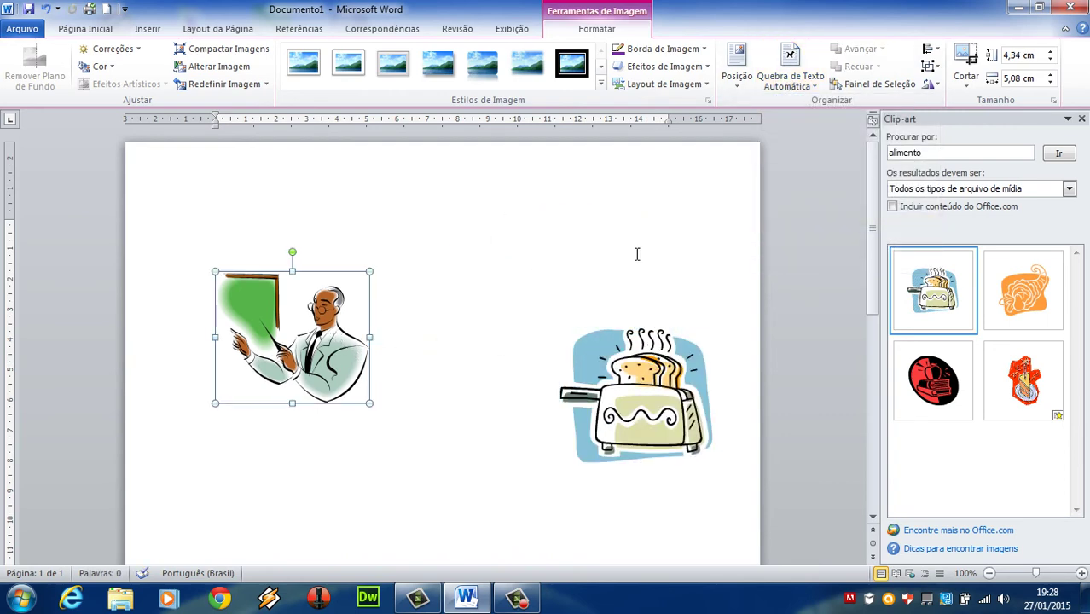
left_click(785, 77)
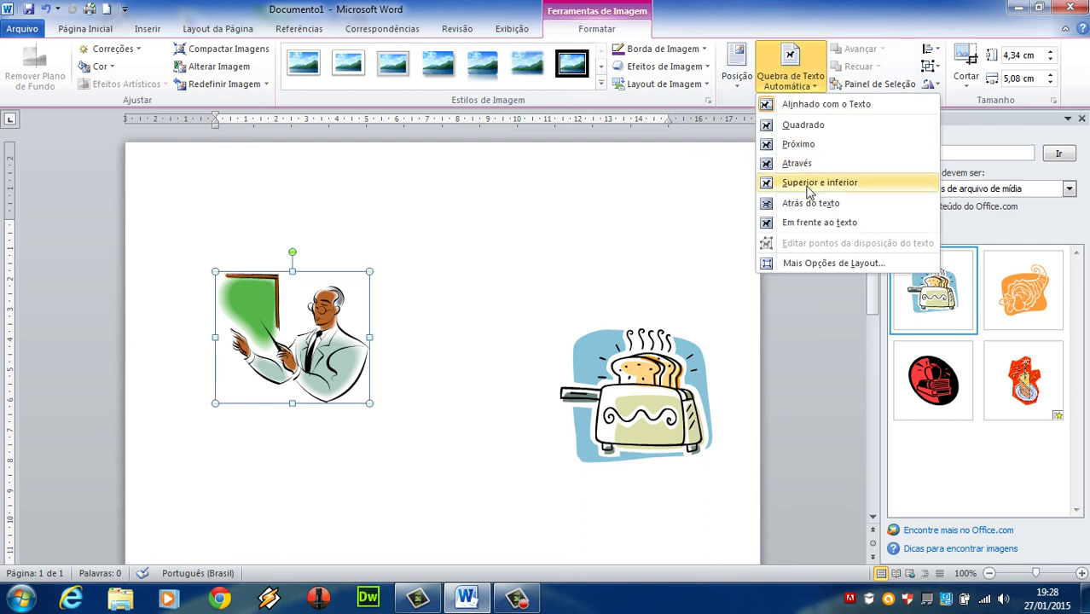
left_click(817, 223)
left_click_drag(351, 323, 339, 272)
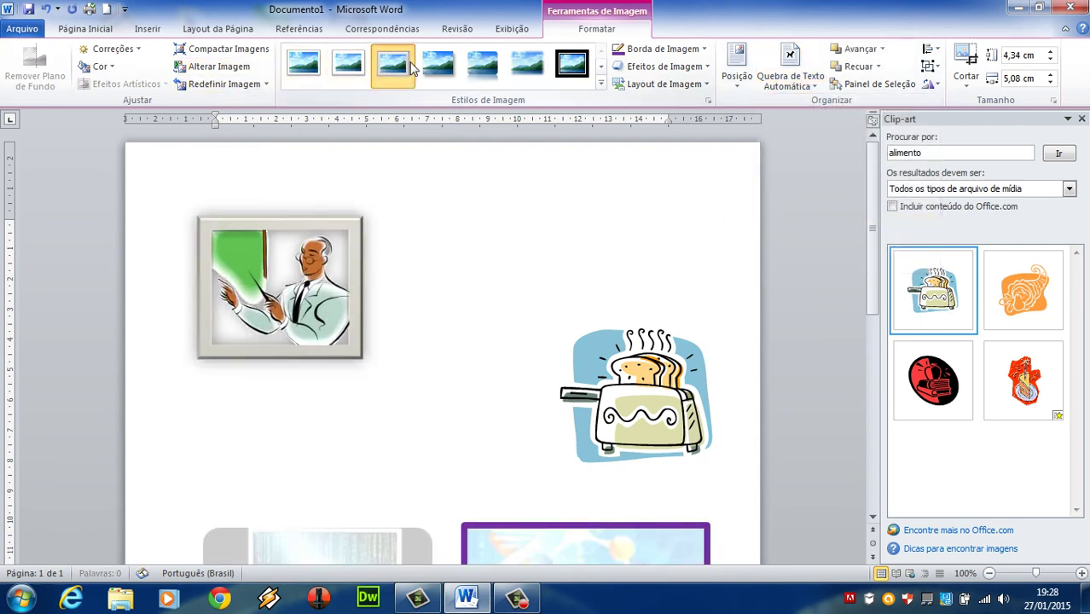
- Apply the reflected rounded picture style to the teacher image and give it soft edges of 2,5 Pontos
left_click(482, 63)
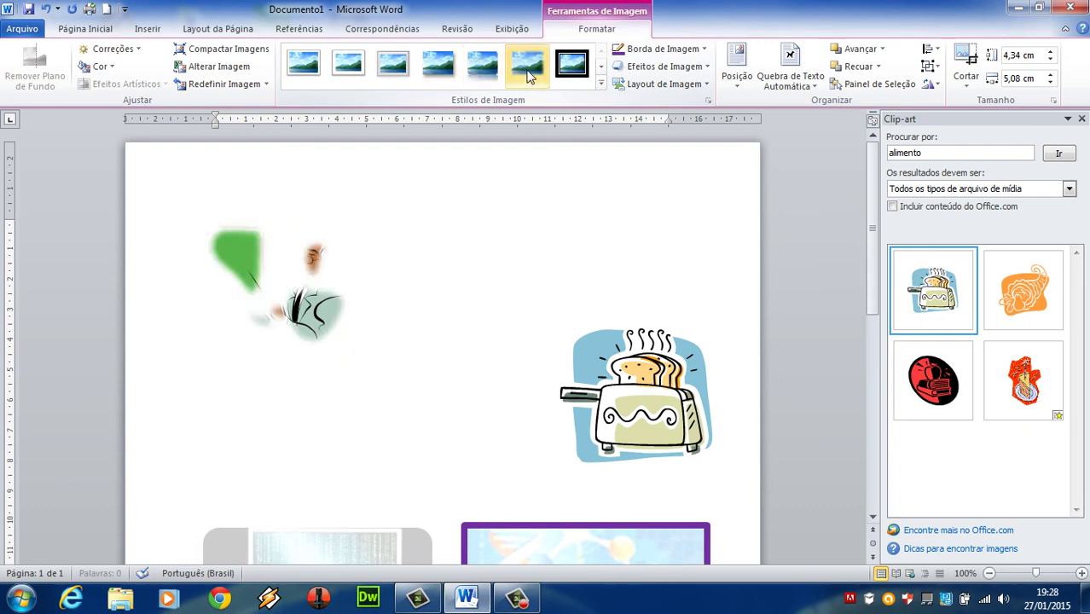
left_click(664, 69)
mouse_move(668, 243)
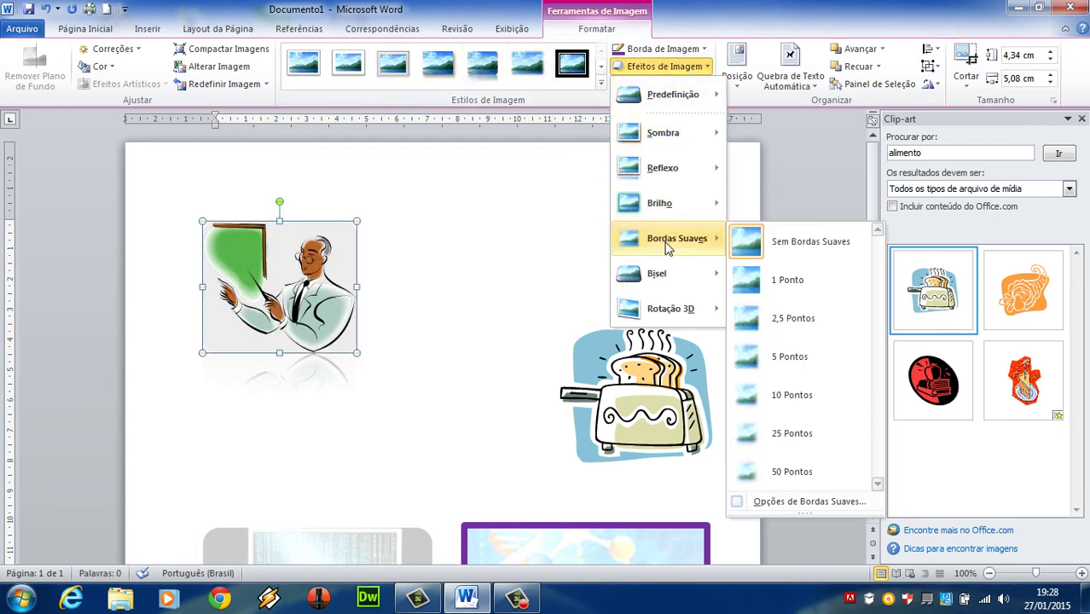
left_click(798, 320)
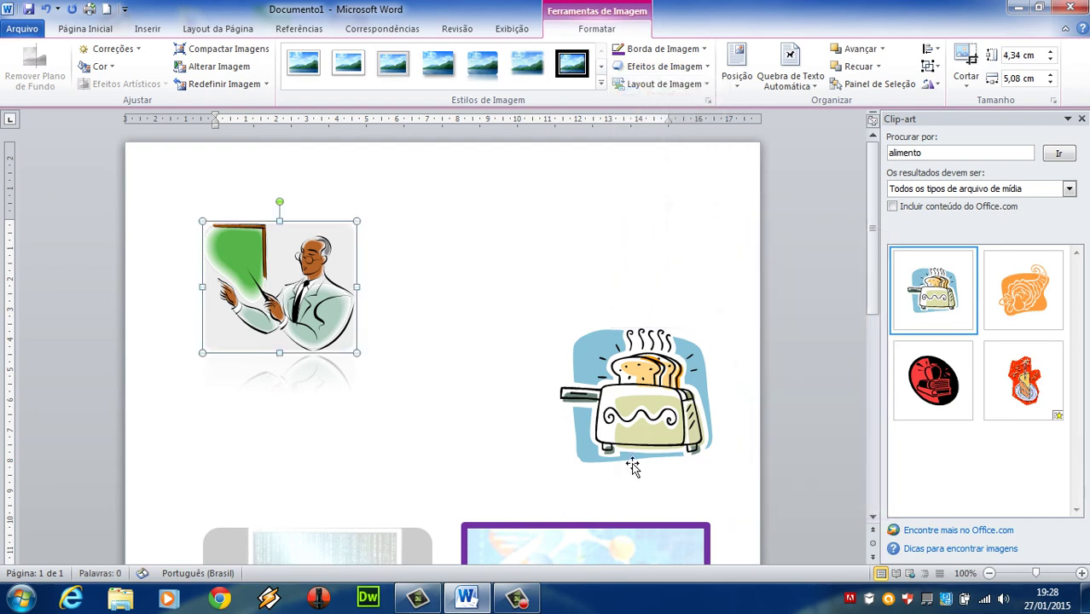
- Reposition the purple-framed DNA picture slightly higher on the page and move the toaster image up beside the teacher
left_click_drag(580, 550, 498, 160)
left_click_drag(494, 205, 562, 531)
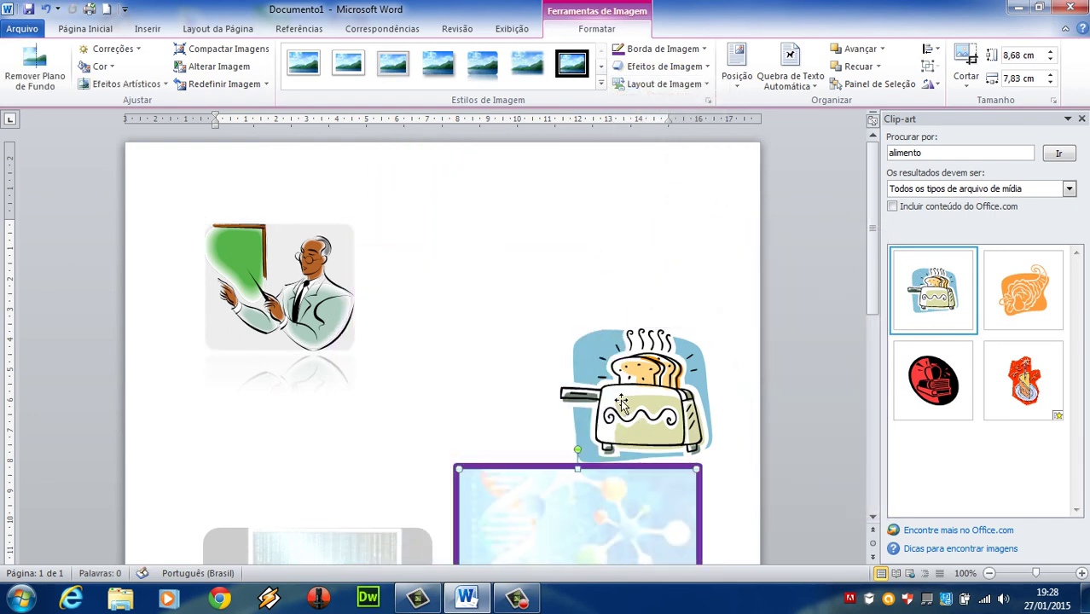
left_click_drag(621, 399, 515, 278)
- Give the toaster image the black double-frame picture style and recolour it with the washed-out variation
left_click(574, 68)
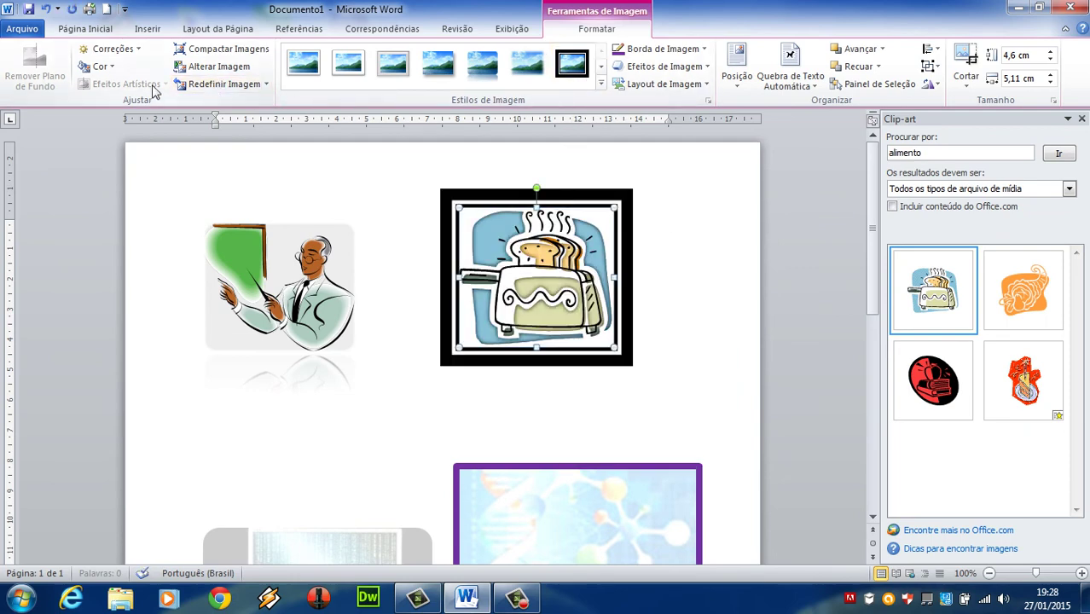
left_click(107, 68)
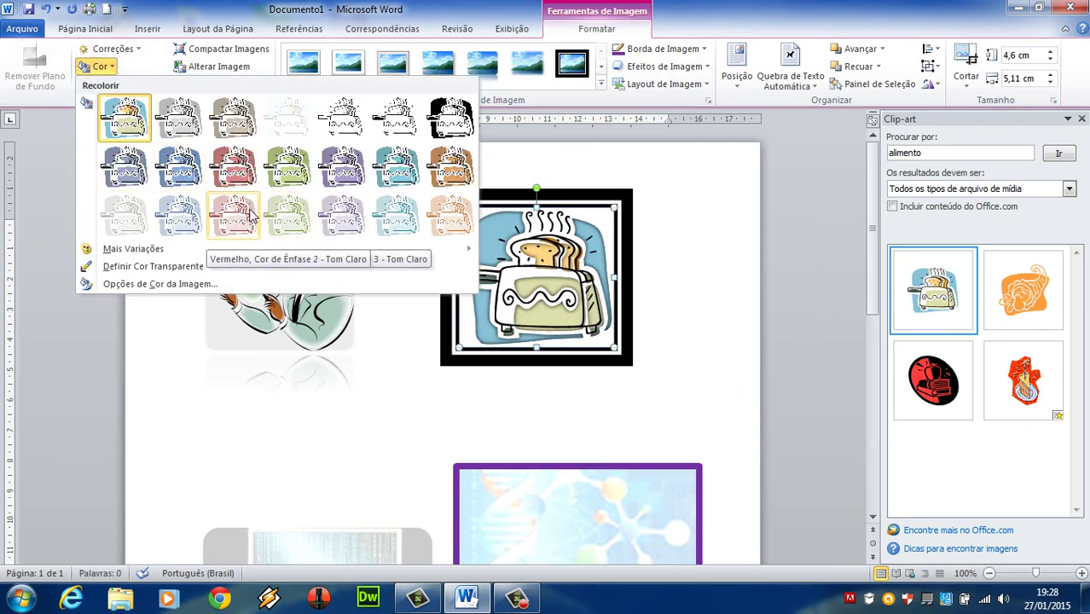
left_click(288, 116)
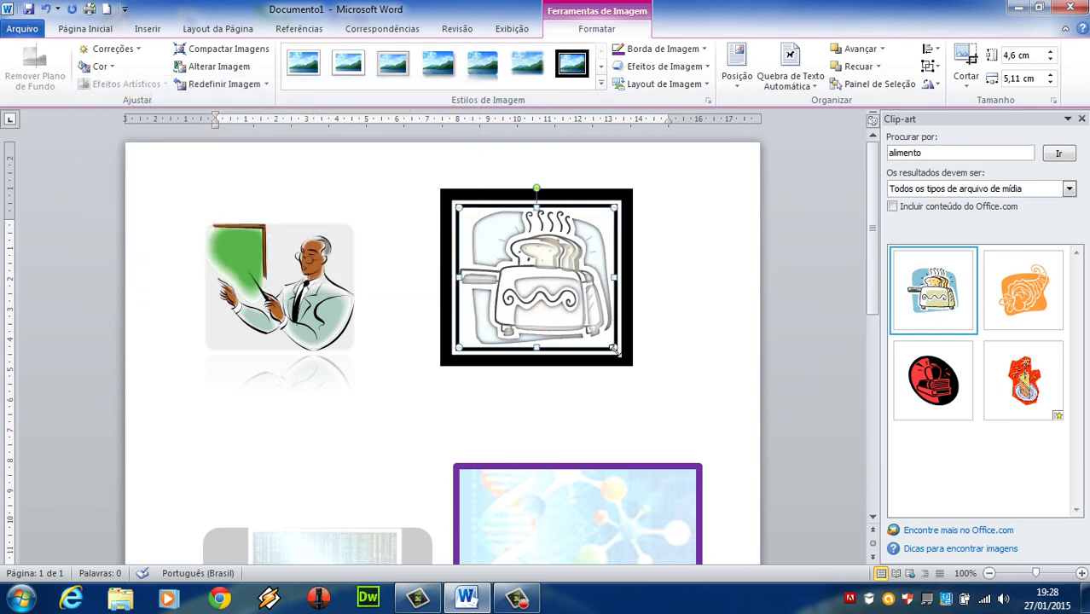
- Enlarge the framed toaster image to about 6,67 by 7,39 cm, shift it slightly up and left, and open its text wrapping options
left_click_drag(620, 341, 685, 415)
left_click_drag(555, 324, 528, 309)
left_click(789, 86)
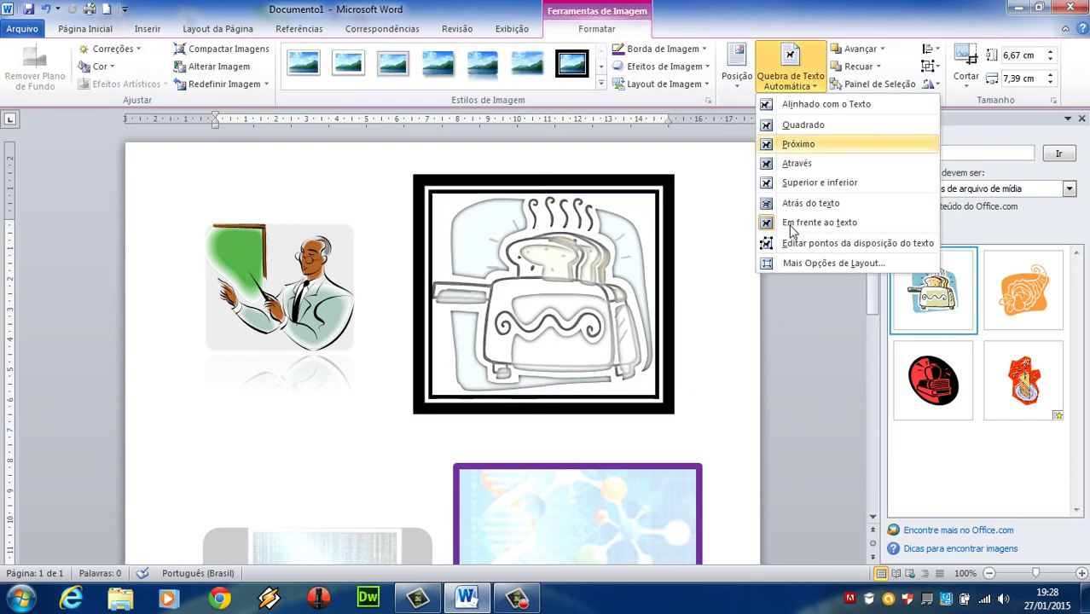